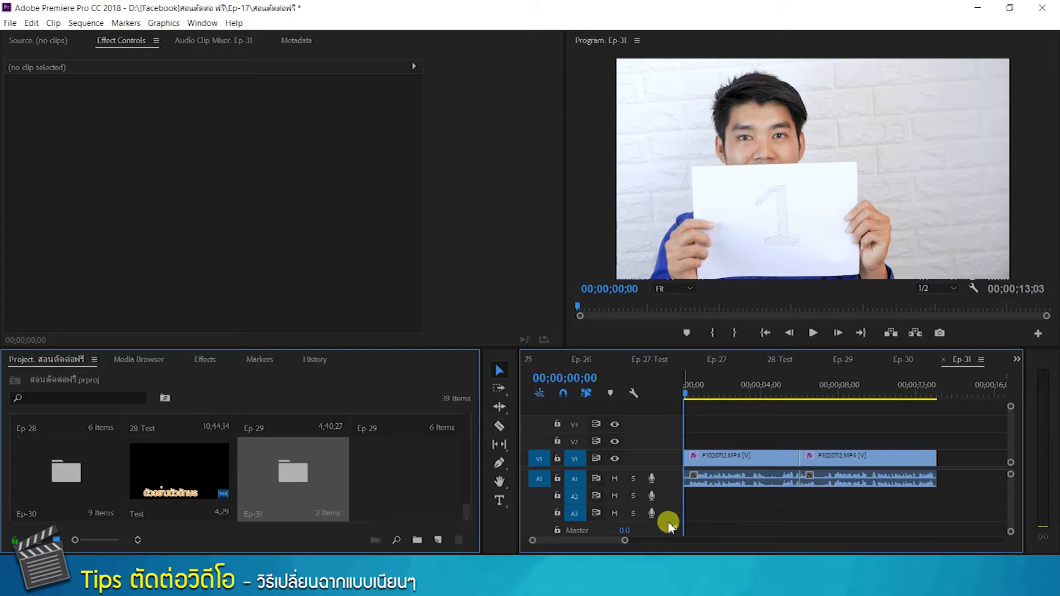
- Zoom into the timeline and play across the cut near 00;00;05;27 from sheet '1' to sheet '2'
{"action": "left_click_drag", "start_coordinate": [625, 544], "coordinate": [593, 546]}
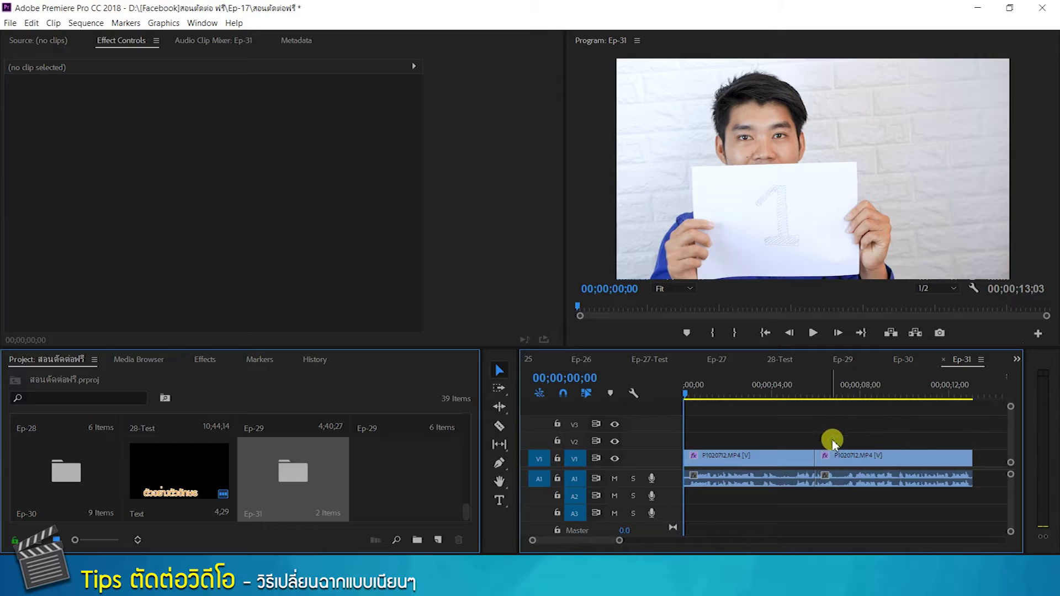
{"action": "left_click", "coordinate": [752, 479]}
{"action": "mouse_move", "coordinate": [701, 393]}
{"action": "left_mouse_down"}
{"action": "mouse_move", "coordinate": [765, 398]}
{"action": "mouse_move", "coordinate": [767, 498]}
{"action": "left_mouse_up"}
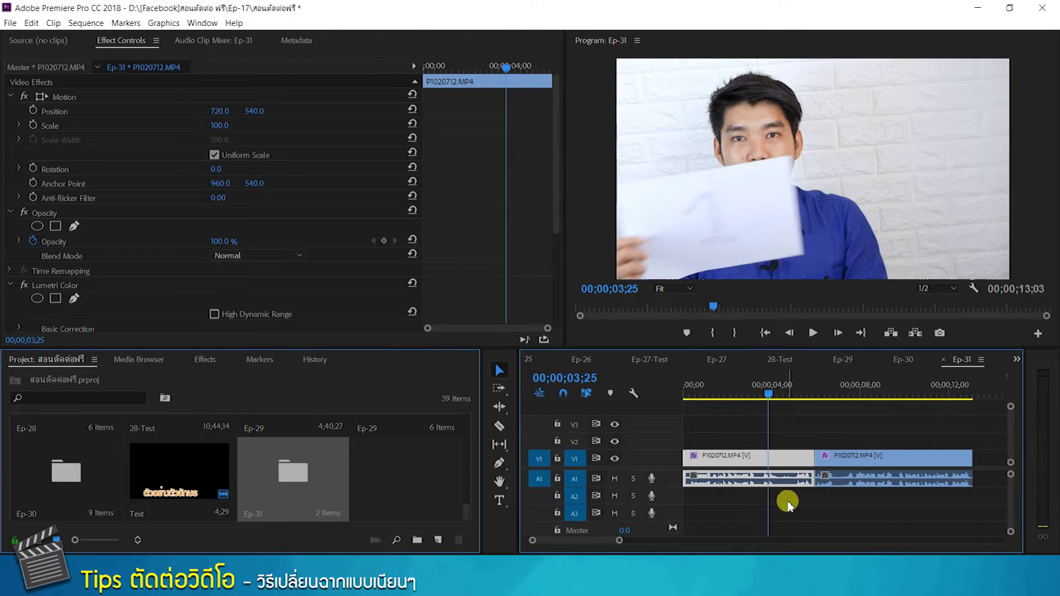
{"action": "left_click_drag", "start_coordinate": [875, 509], "coordinate": [939, 428]}
{"action": "left_click", "coordinate": [791, 461]}
{"action": "left_click_drag", "start_coordinate": [773, 386], "coordinate": [816, 393]}
{"action": "key", "text": "space"}
{"action": "left_click_drag", "start_coordinate": [811, 403], "coordinate": [832, 415]}
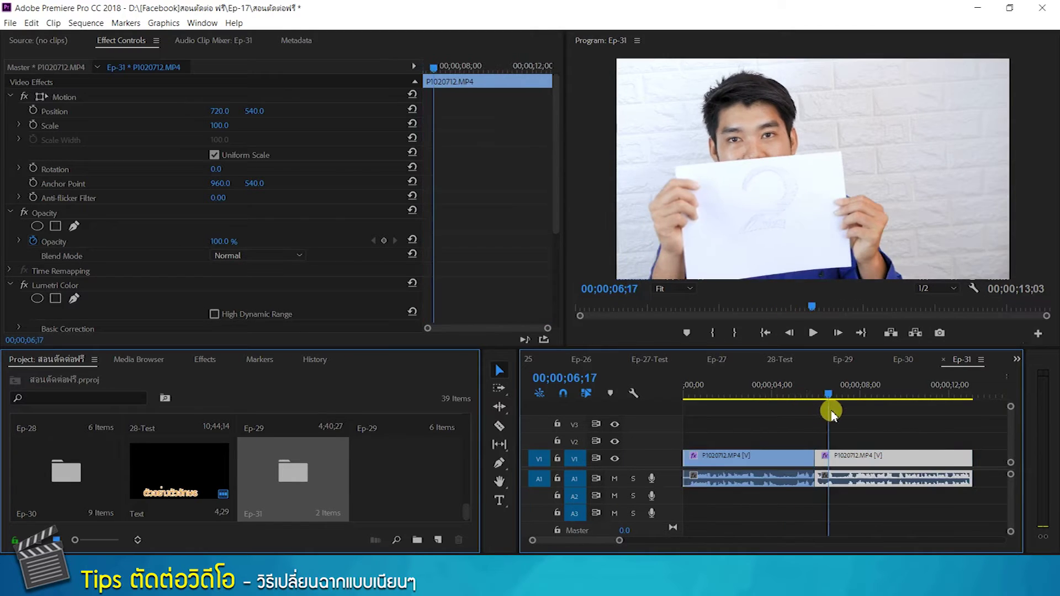
{"action": "key", "text": "space"}
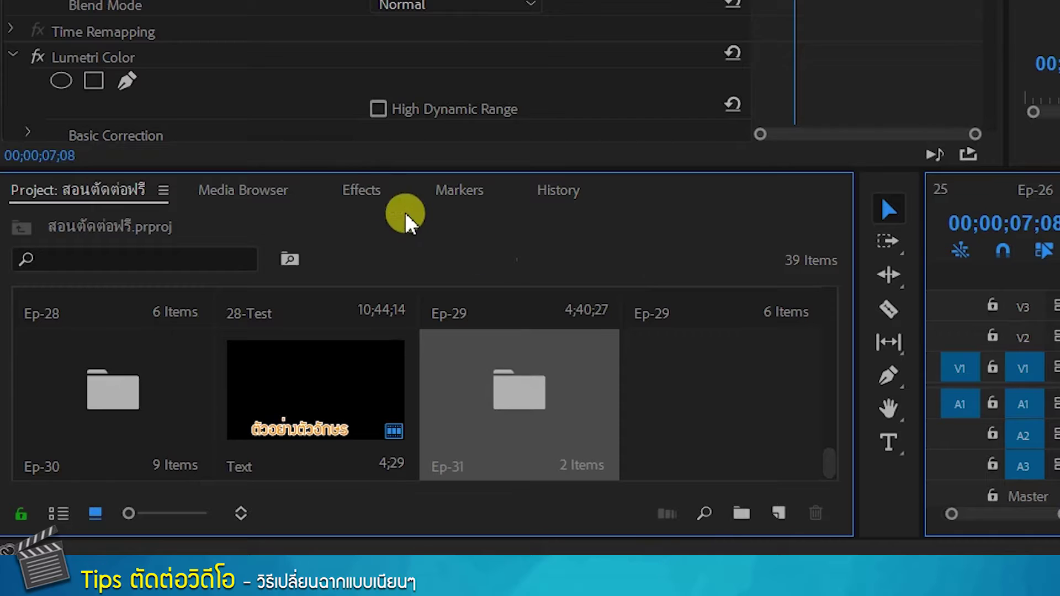
- Drag Additive Dissolve from Effects > Video Transitions > Dissolve toward the V1 cut
{"action": "left_click", "coordinate": [373, 195]}
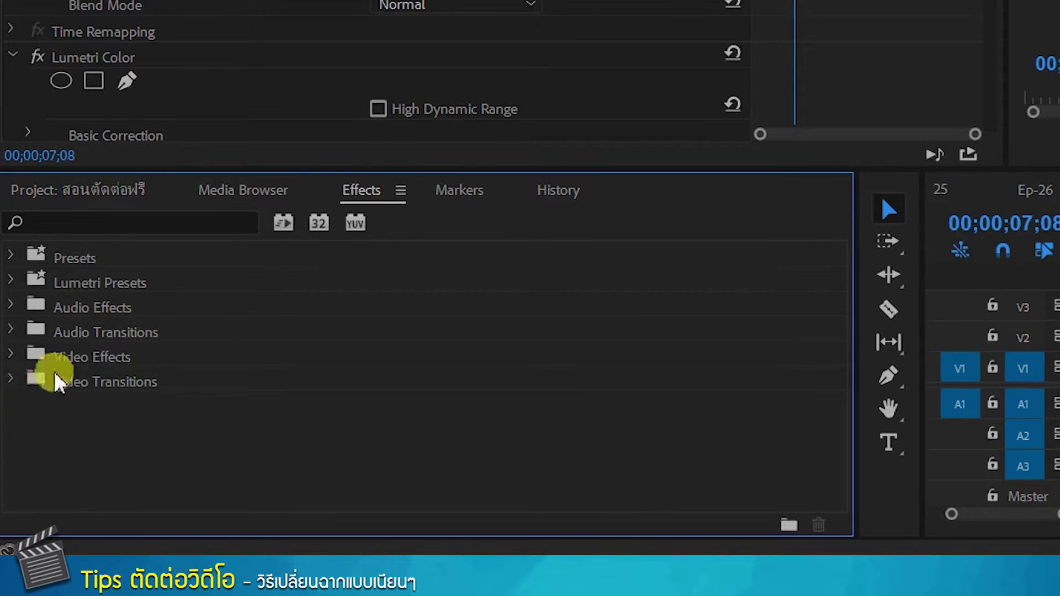
{"action": "left_click", "coordinate": [17, 376]}
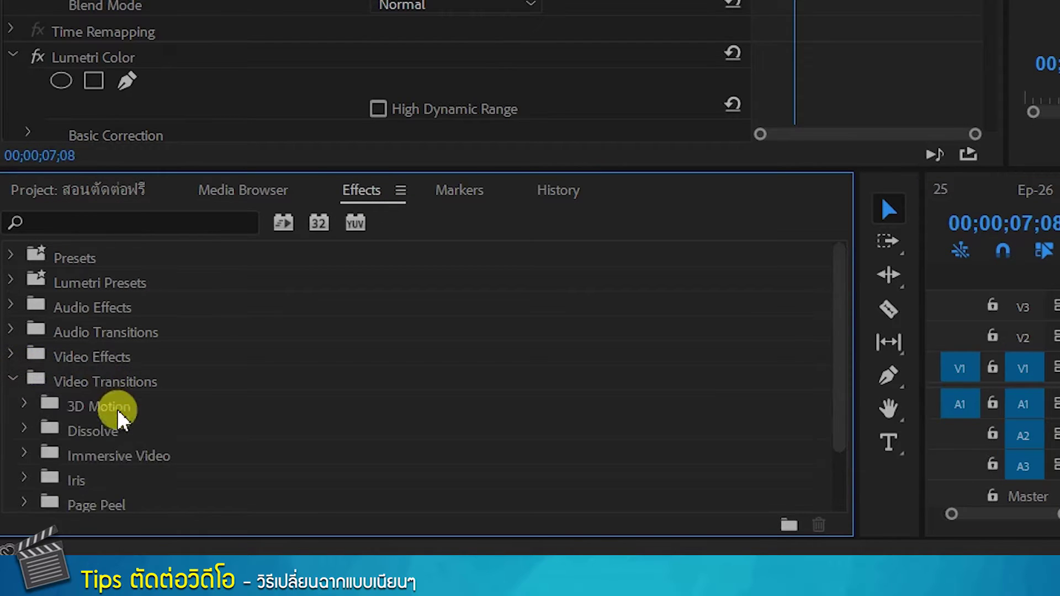
{"action": "scroll", "coordinate": [113, 420], "scroll_direction": "down", "scroll_amount": 2}
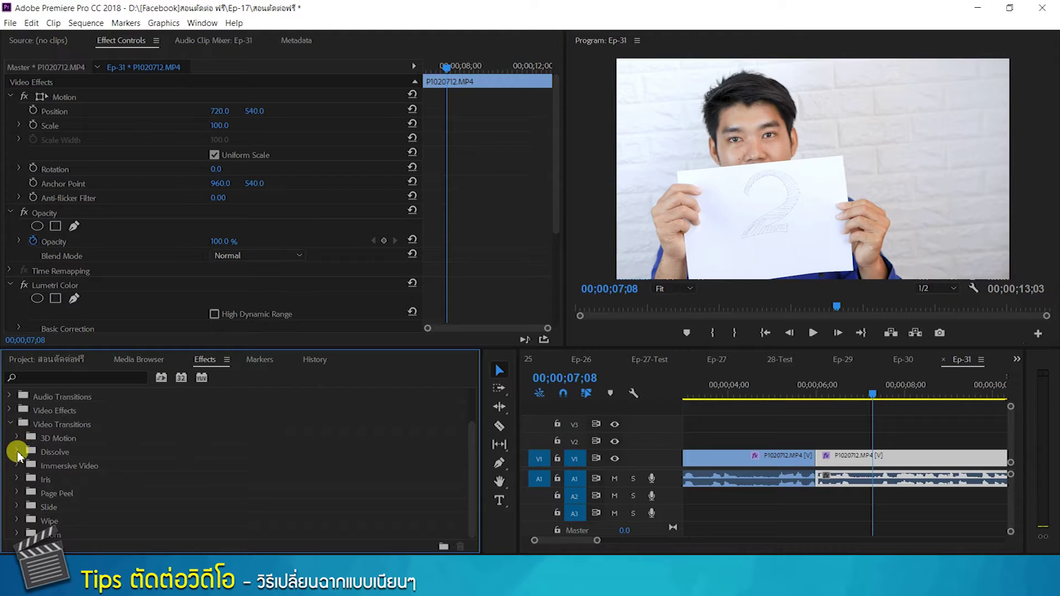
{"action": "left_click", "coordinate": [17, 452]}
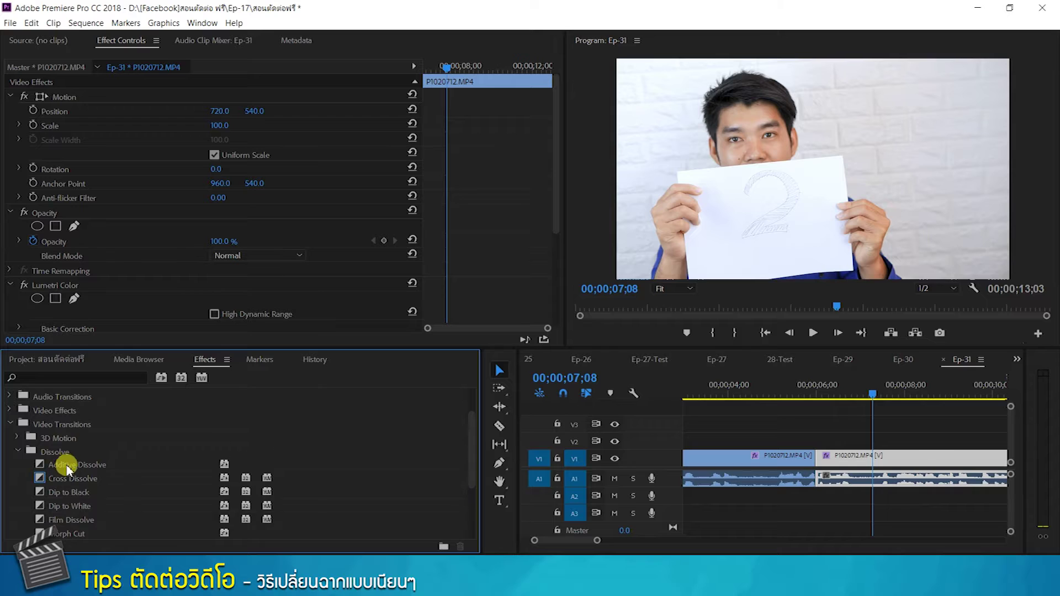
{"action": "scroll", "coordinate": [67, 468], "scroll_direction": "down", "scroll_amount": 1}
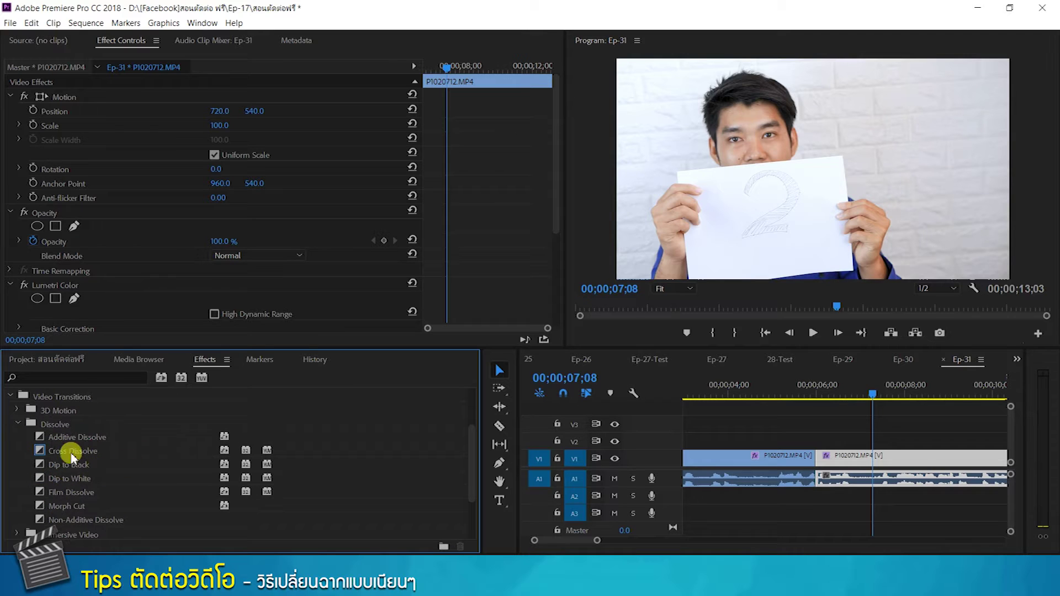
{"action": "left_click", "coordinate": [59, 437]}
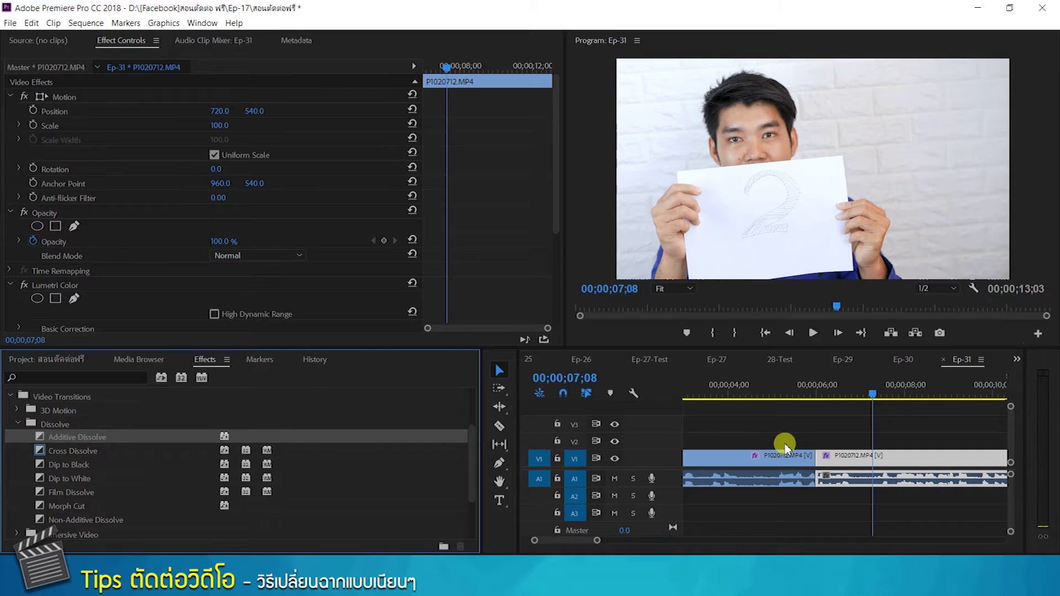
{"action": "left_click_drag", "start_coordinate": [826, 469], "coordinate": [817, 461]}
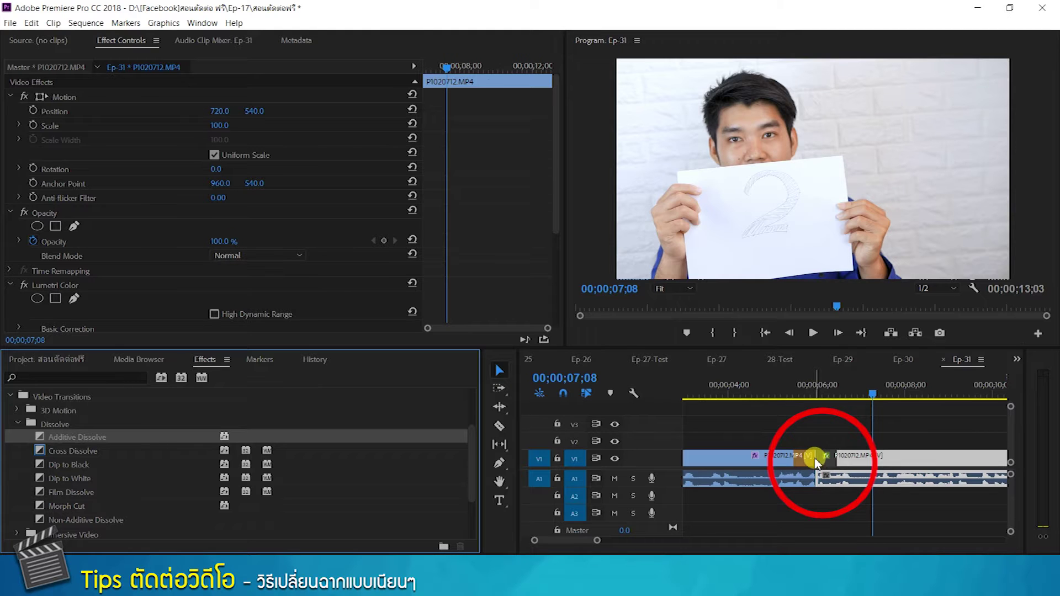
- Drop Additive Dissolve on the cut and play it back to watch sheet '1' blend into '2'
{"action": "left_click_drag", "start_coordinate": [816, 462], "coordinate": [817, 460]}
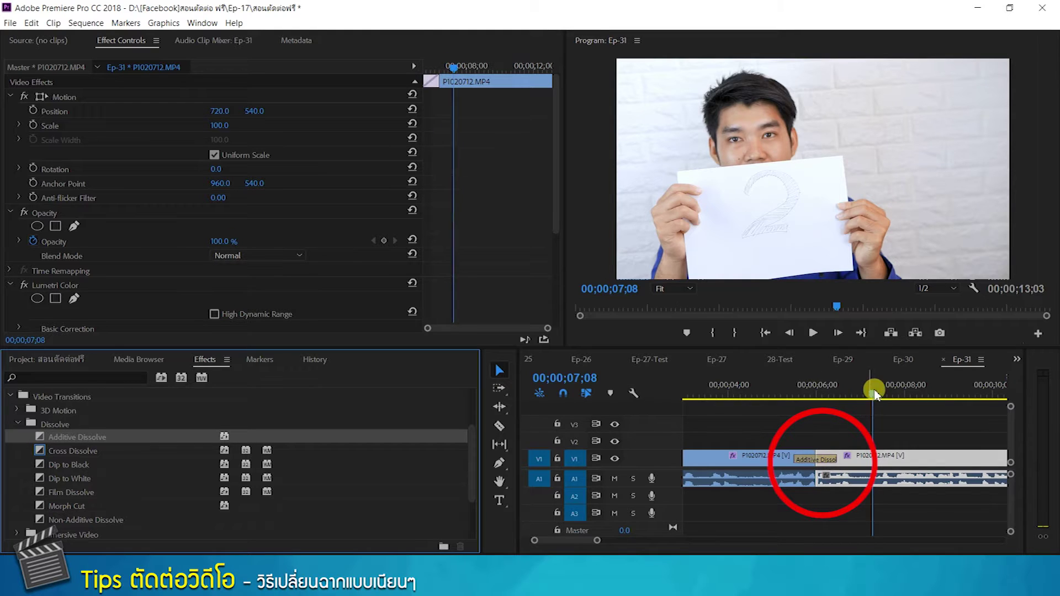
{"action": "key", "text": "space"}
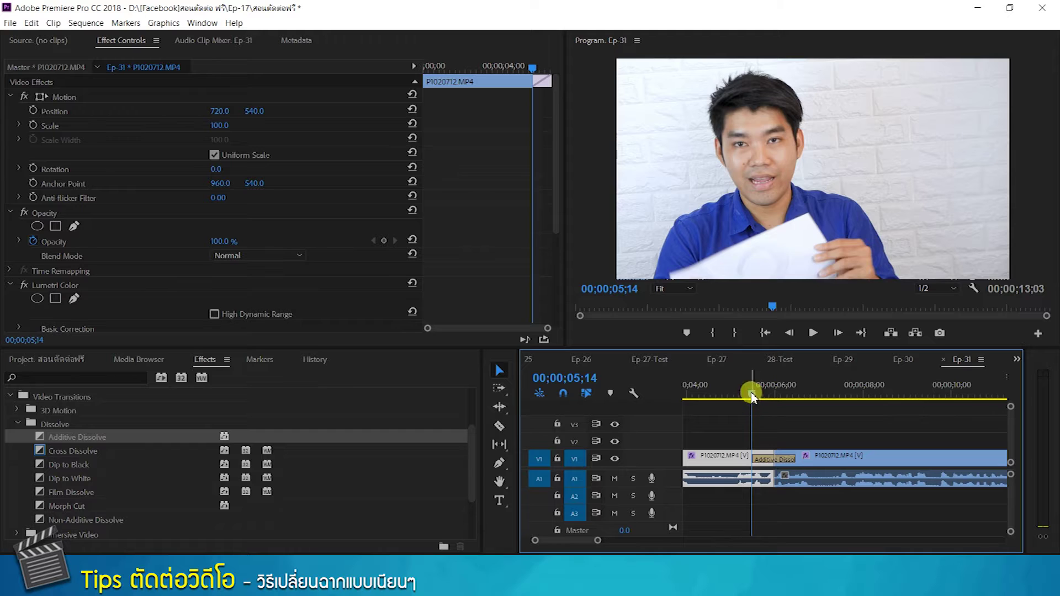
{"action": "left_click", "coordinate": [811, 333]}
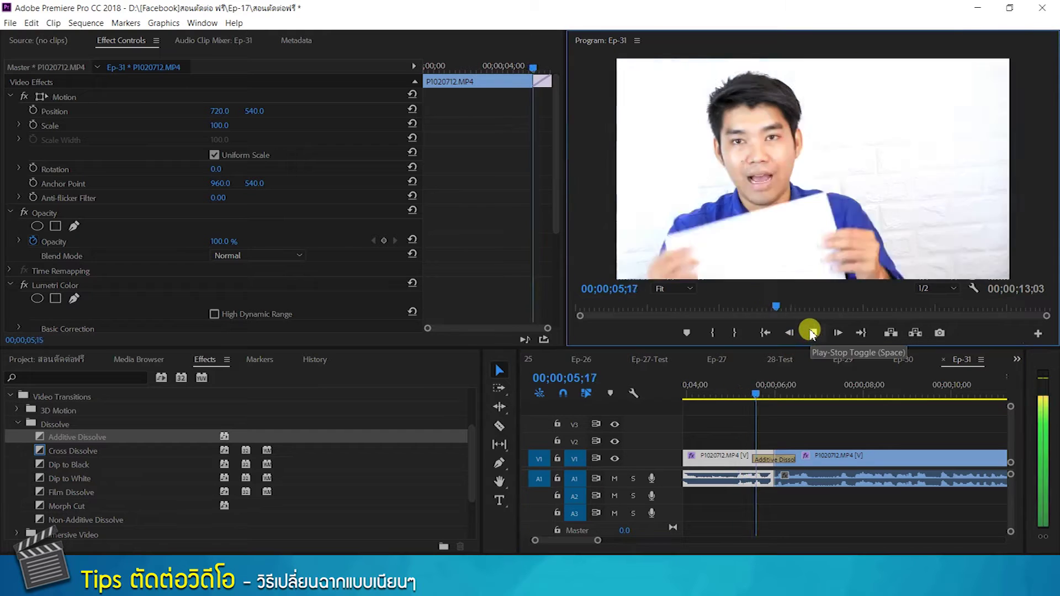
{"action": "left_click", "coordinate": [822, 394]}
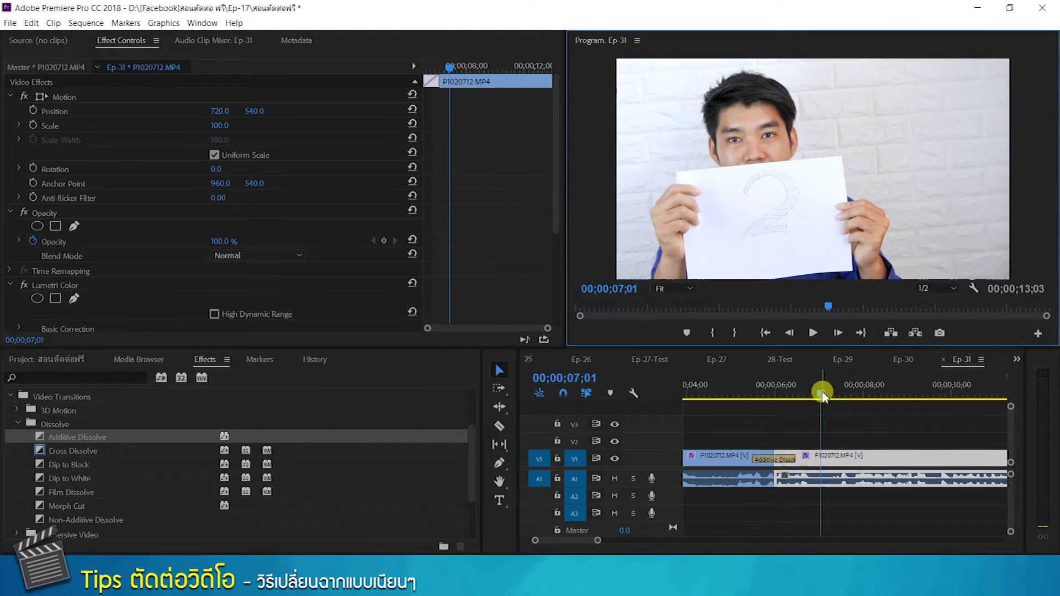
{"action": "left_click_drag", "start_coordinate": [822, 395], "coordinate": [779, 409]}
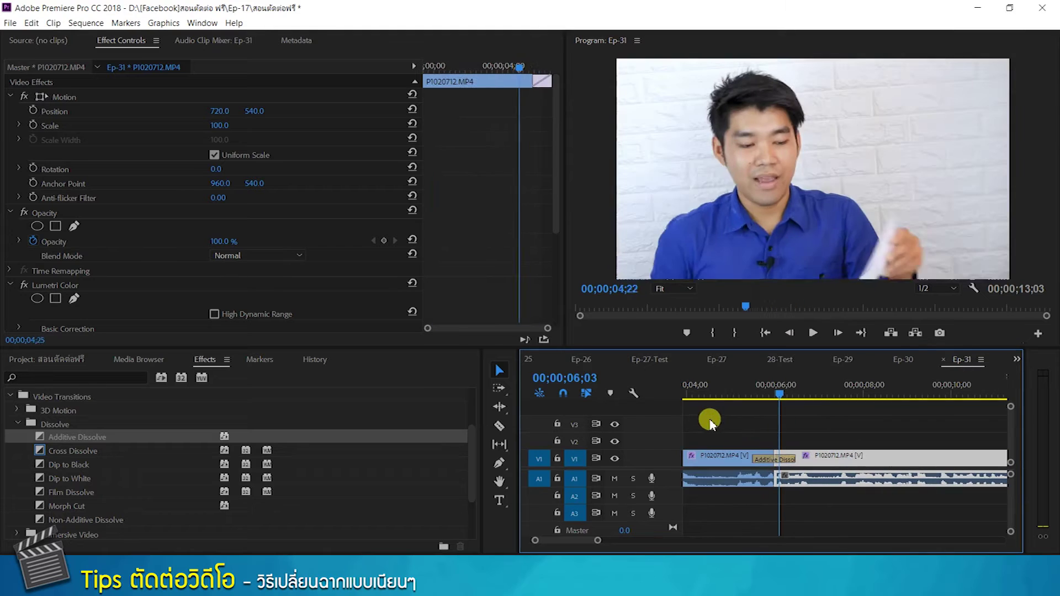
{"action": "mouse_move", "coordinate": [710, 422]}
{"action": "left_mouse_down"}
{"action": "mouse_move", "coordinate": [764, 446]}
{"action": "mouse_move", "coordinate": [746, 449]}
{"action": "left_mouse_up"}
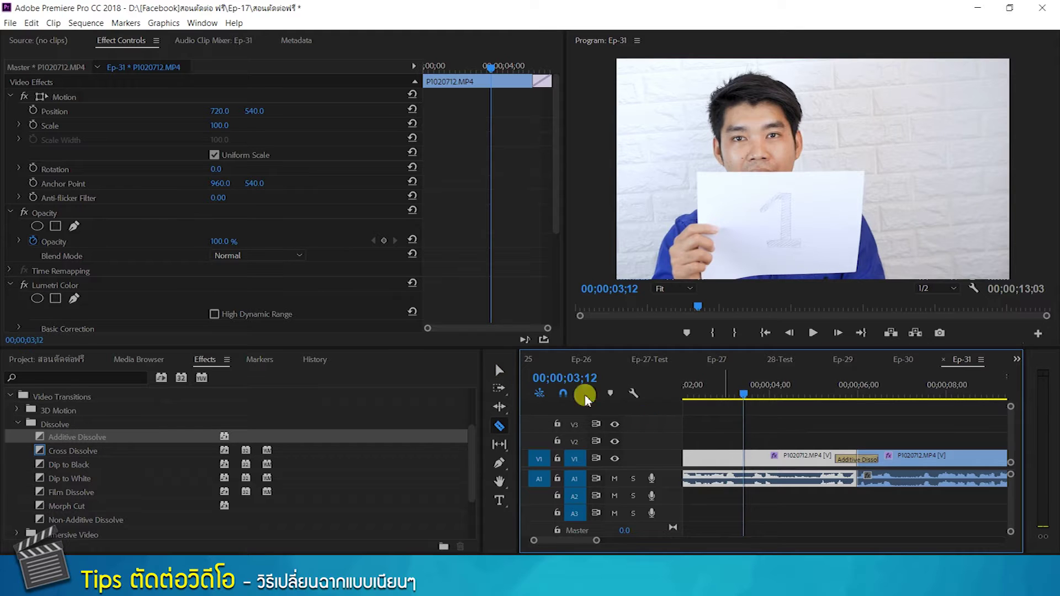
- Razor the first clip, delete the middle piece with its dissolve, and close the gap to 00;00;10;16
{"action": "left_click", "coordinate": [500, 427]}
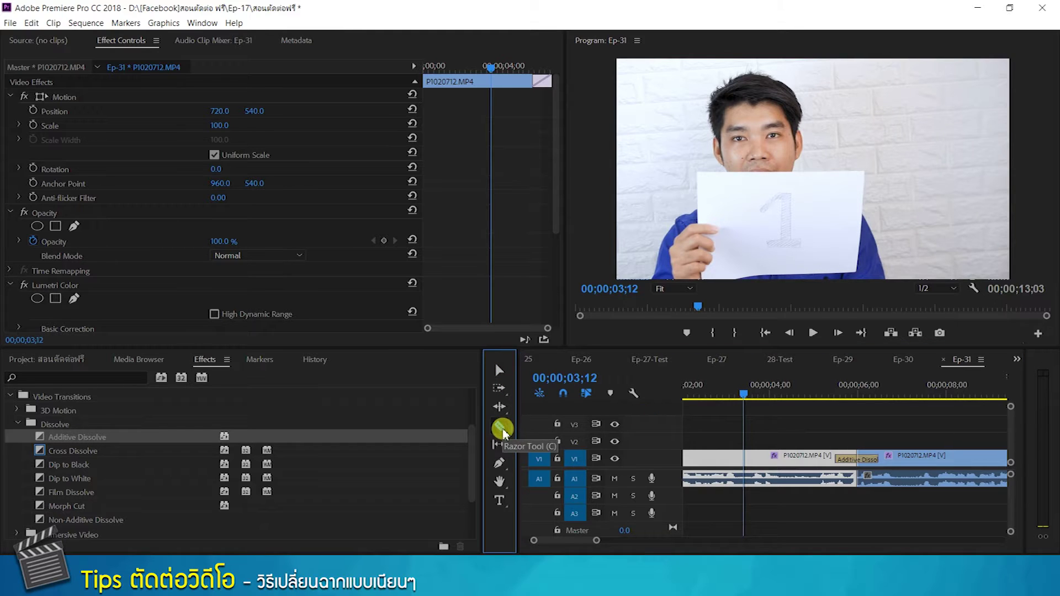
{"action": "left_click", "coordinate": [743, 455]}
{"action": "left_click", "coordinate": [500, 369]}
{"action": "left_click", "coordinate": [792, 461]}
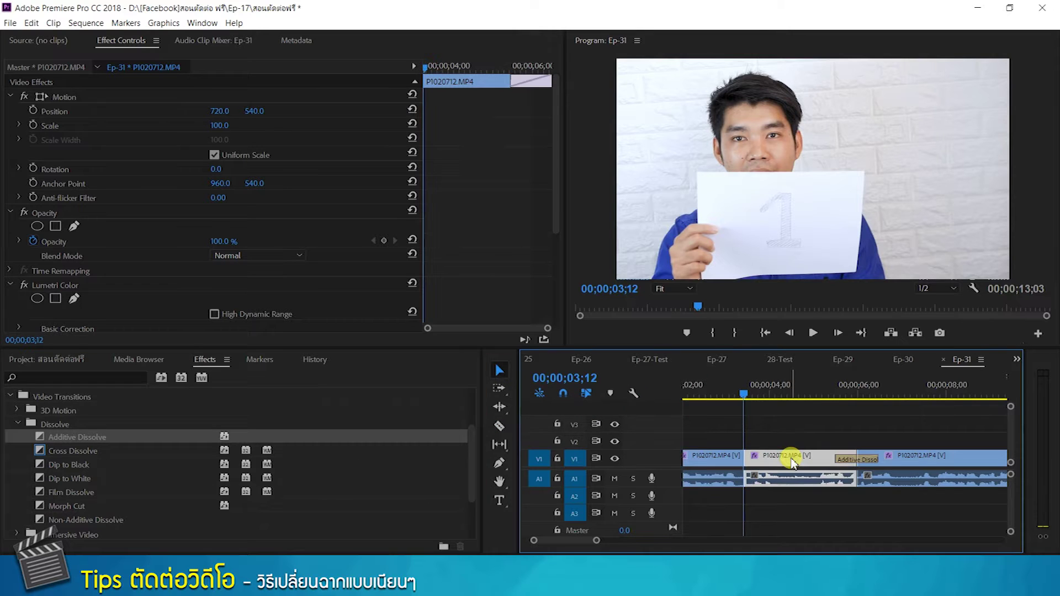
{"action": "key", "text": "Delete"}
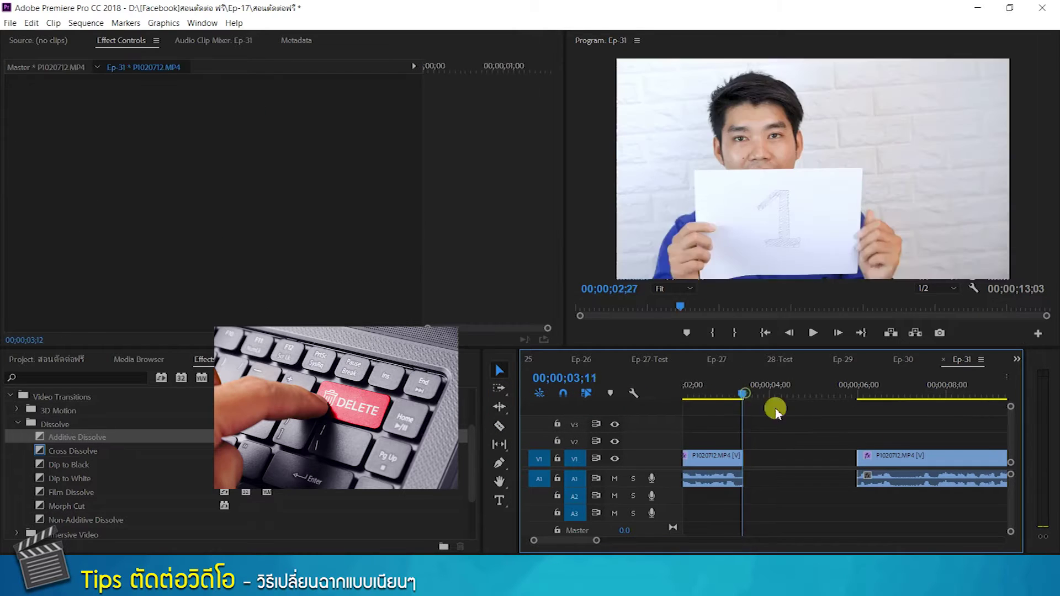
{"action": "left_click_drag", "start_coordinate": [895, 460], "coordinate": [783, 460]}
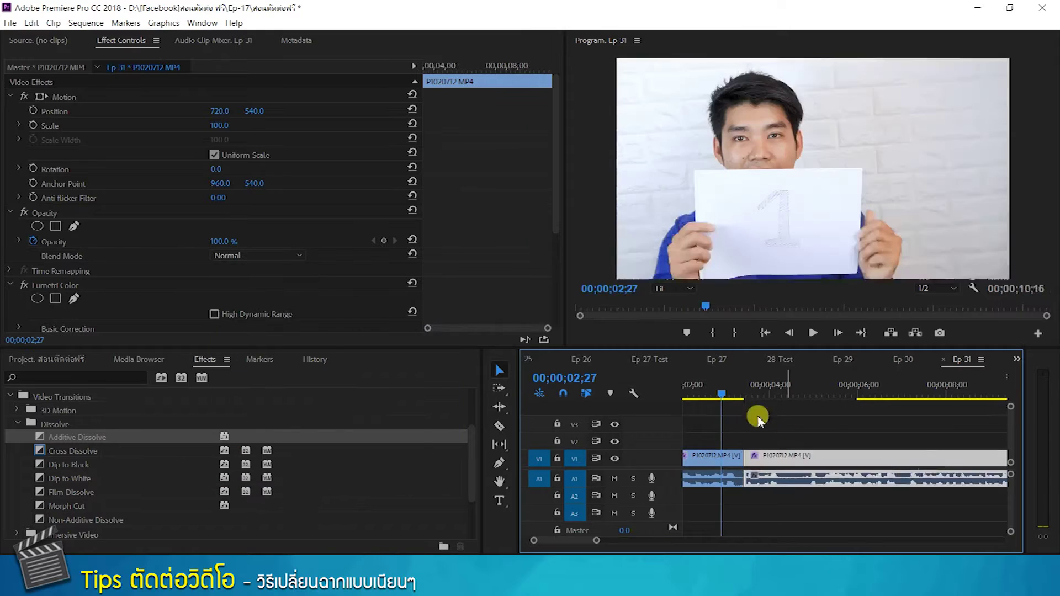
{"action": "mouse_move", "coordinate": [749, 398]}
{"action": "left_mouse_down"}
{"action": "mouse_move", "coordinate": [747, 413]}
{"action": "mouse_move", "coordinate": [743, 398]}
{"action": "left_mouse_up"}
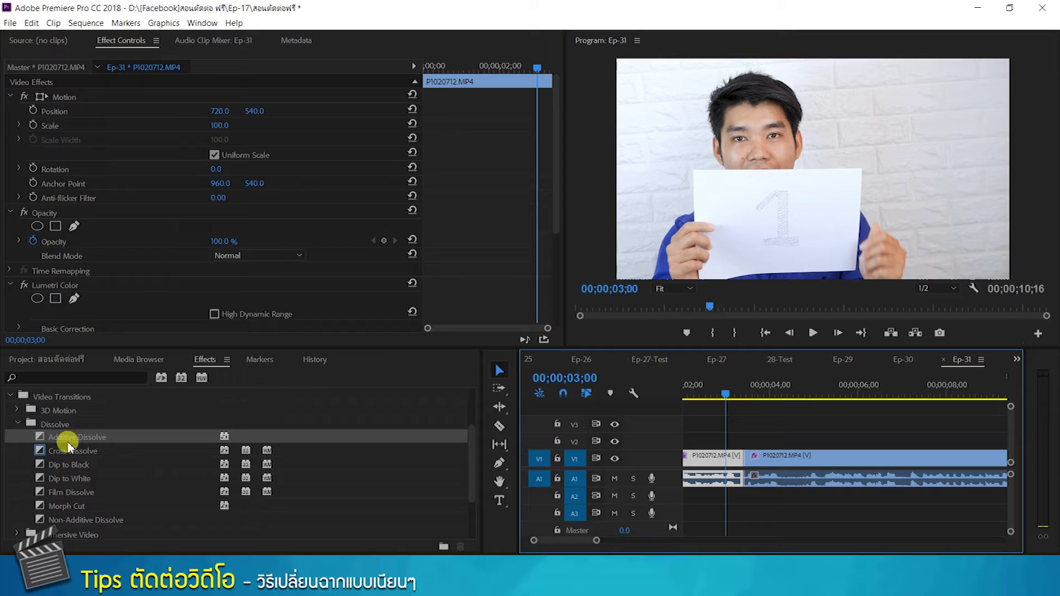
- Reapply Additive Dissolve to the new cut, preview it, then delete it
{"action": "left_click_drag", "start_coordinate": [71, 443], "coordinate": [86, 445]}
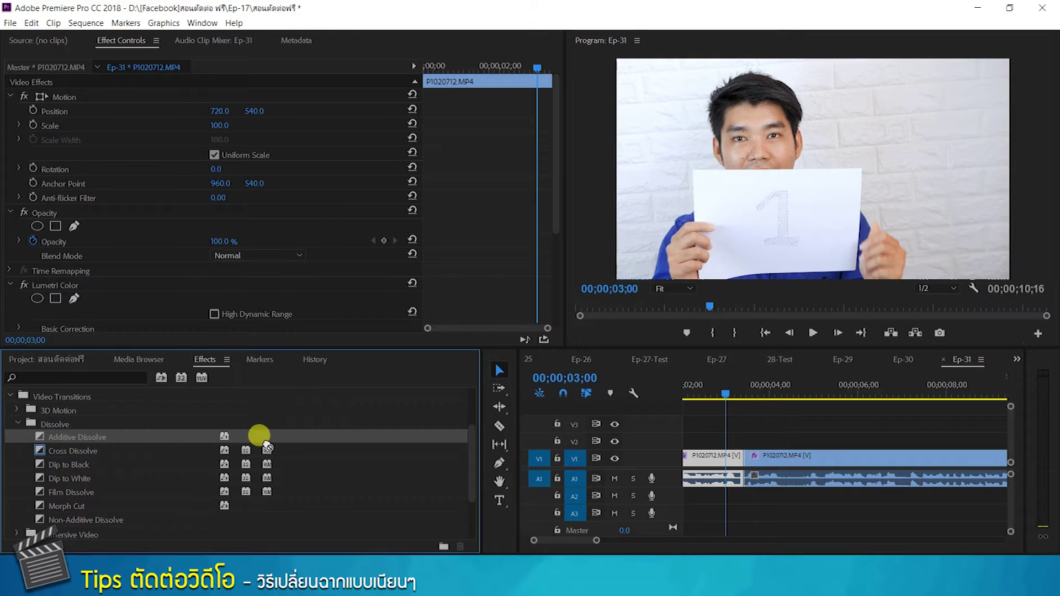
{"action": "left_click_drag", "start_coordinate": [671, 436], "coordinate": [743, 457]}
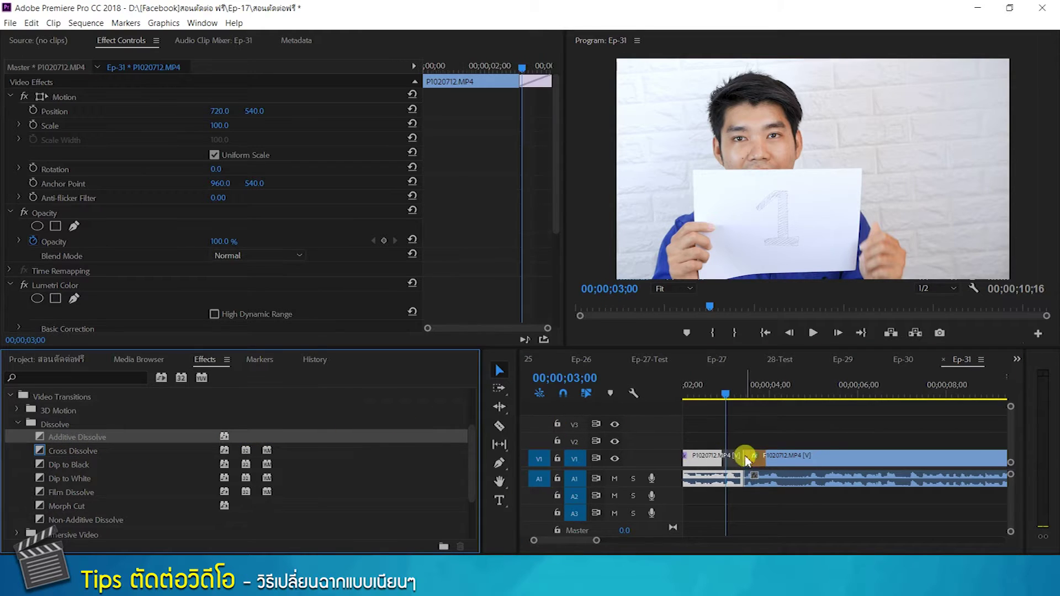
{"action": "left_click_drag", "start_coordinate": [722, 395], "coordinate": [709, 396]}
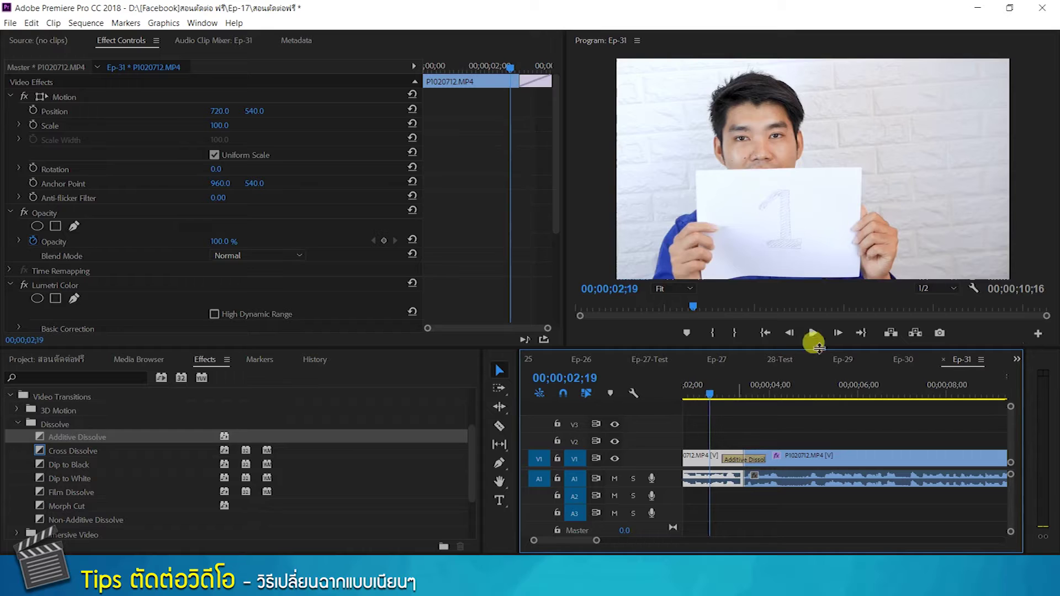
{"action": "left_click", "coordinate": [813, 333]}
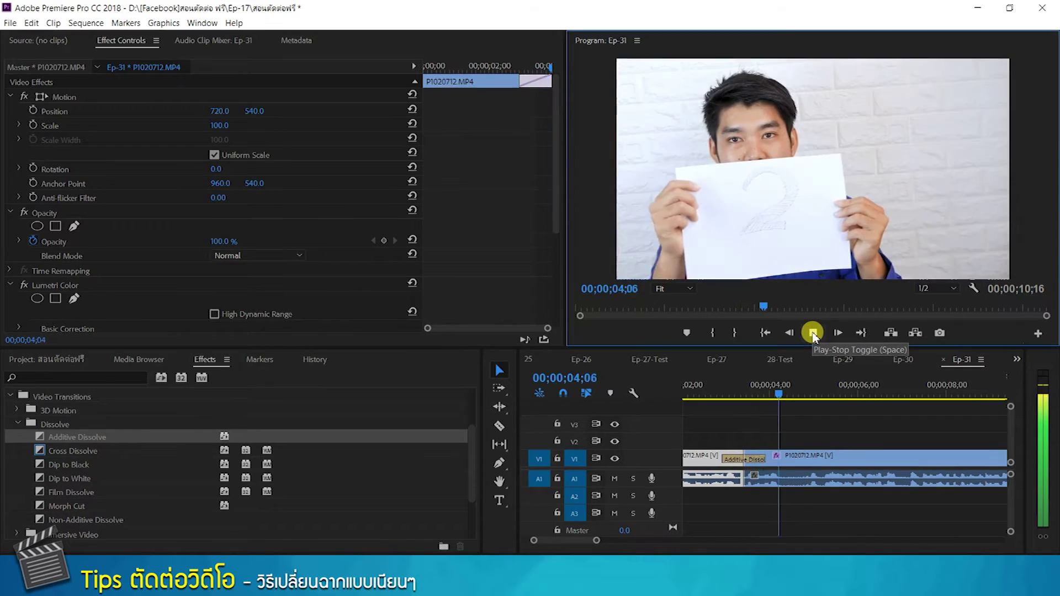
{"action": "left_click", "coordinate": [813, 333]}
{"action": "left_click", "coordinate": [757, 457]}
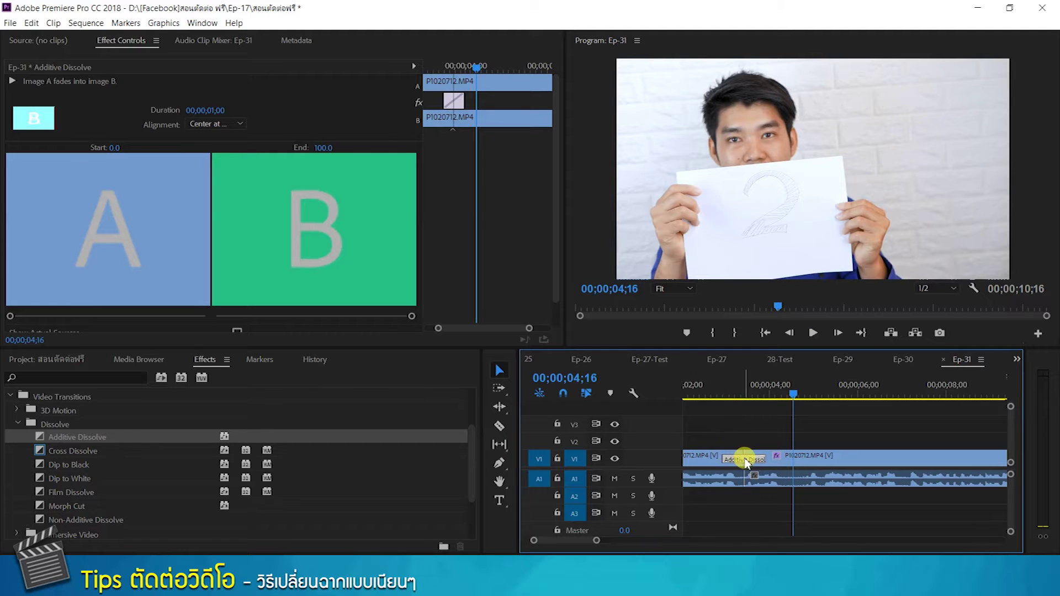
{"action": "key", "text": "Delete"}
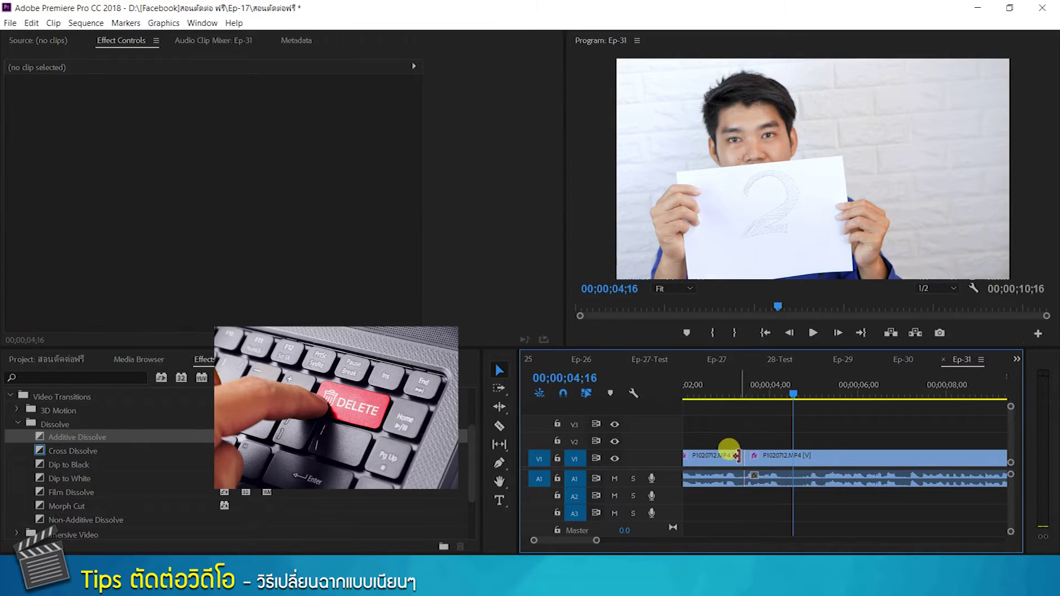
- Apply Dip to Black to the V1 cut and play it back to preview
{"action": "left_click", "coordinate": [122, 464]}
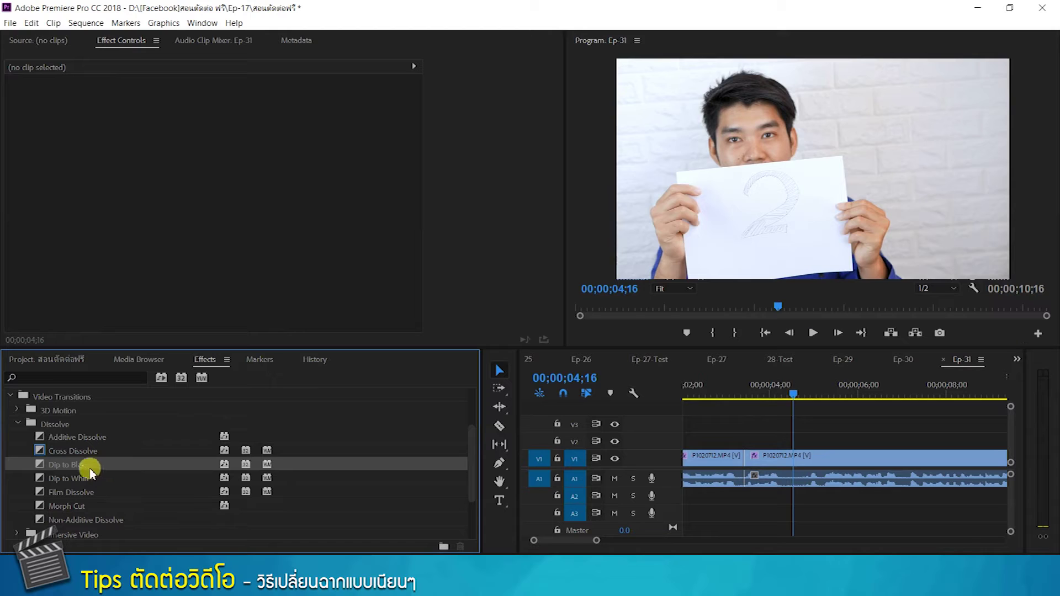
{"action": "left_click_drag", "start_coordinate": [730, 464], "coordinate": [733, 457]}
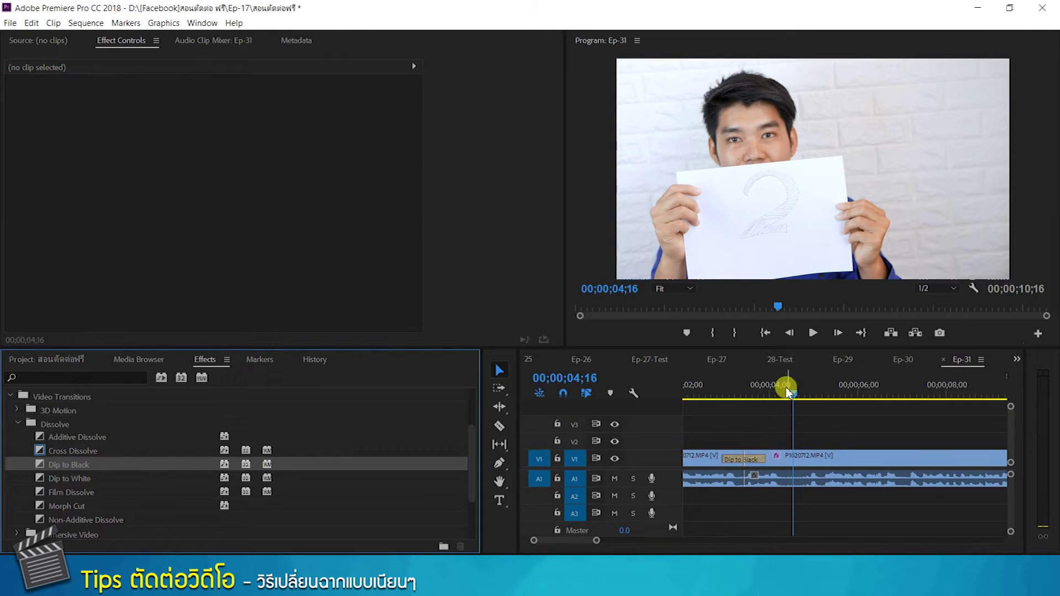
{"action": "left_click_drag", "start_coordinate": [790, 386], "coordinate": [712, 394]}
{"action": "left_click", "coordinate": [815, 332]}
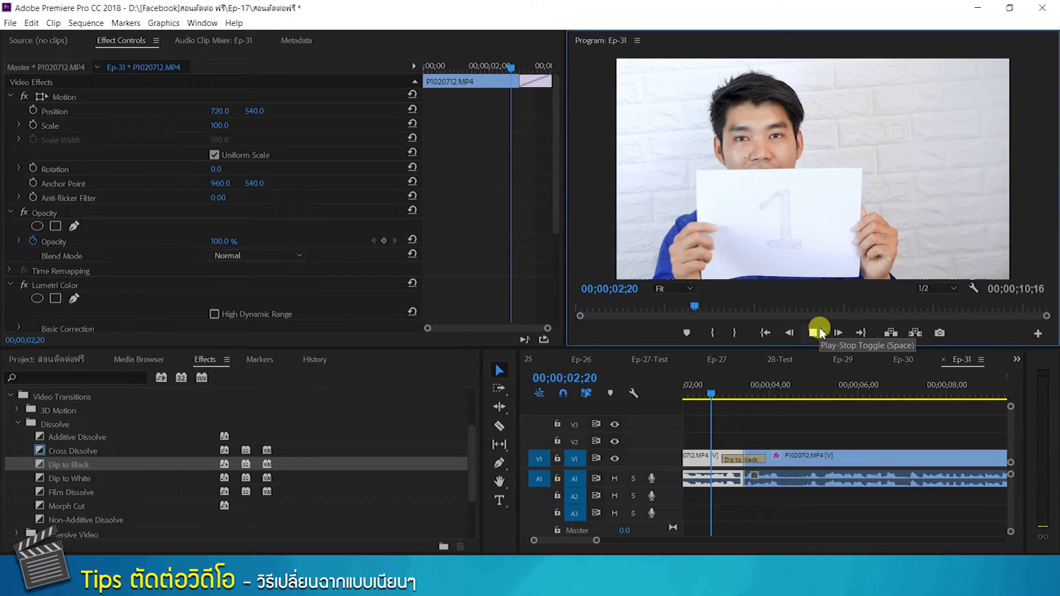
{"action": "left_click", "coordinate": [815, 332]}
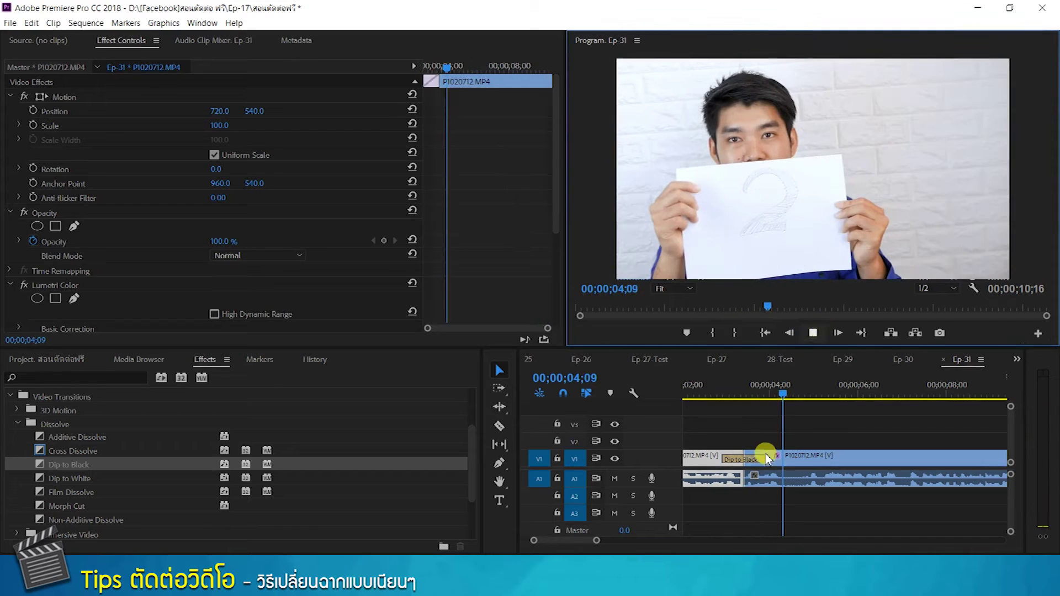
{"action": "left_click", "coordinate": [744, 460]}
{"action": "left_click", "coordinate": [734, 447]}
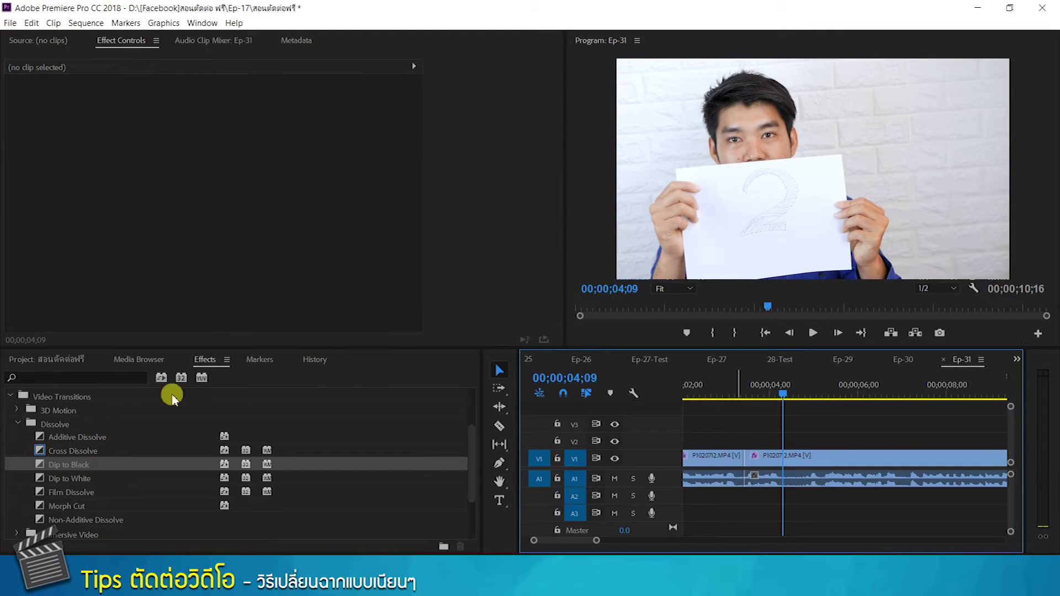
{"action": "left_click", "coordinate": [16, 425]}
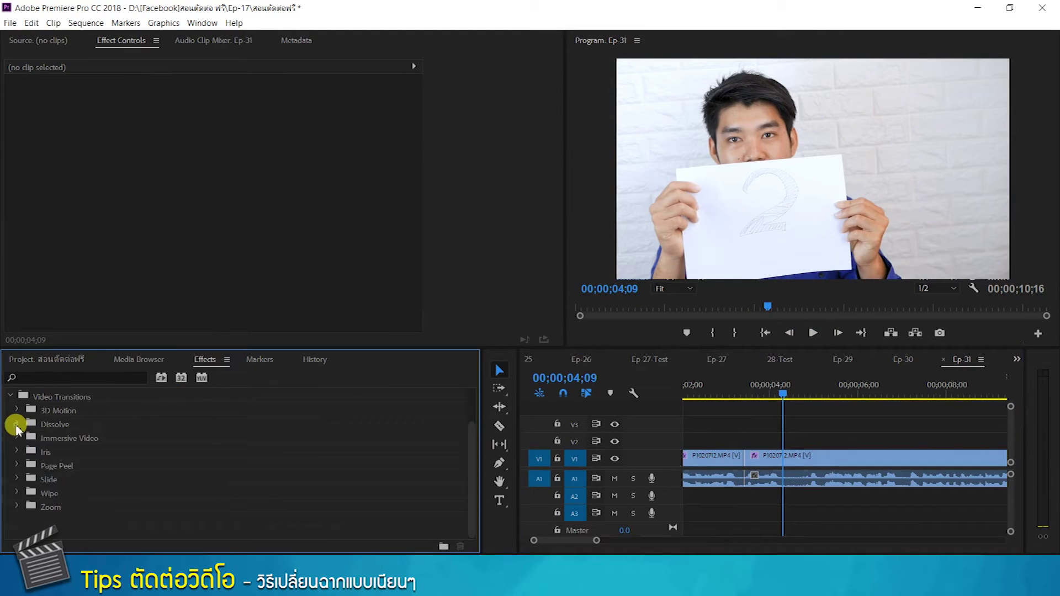
- Apply the Slide > Push transition to the V1 cut, preview it, then delete it
{"action": "left_click", "coordinate": [16, 479]}
{"action": "left_click", "coordinate": [91, 480]}
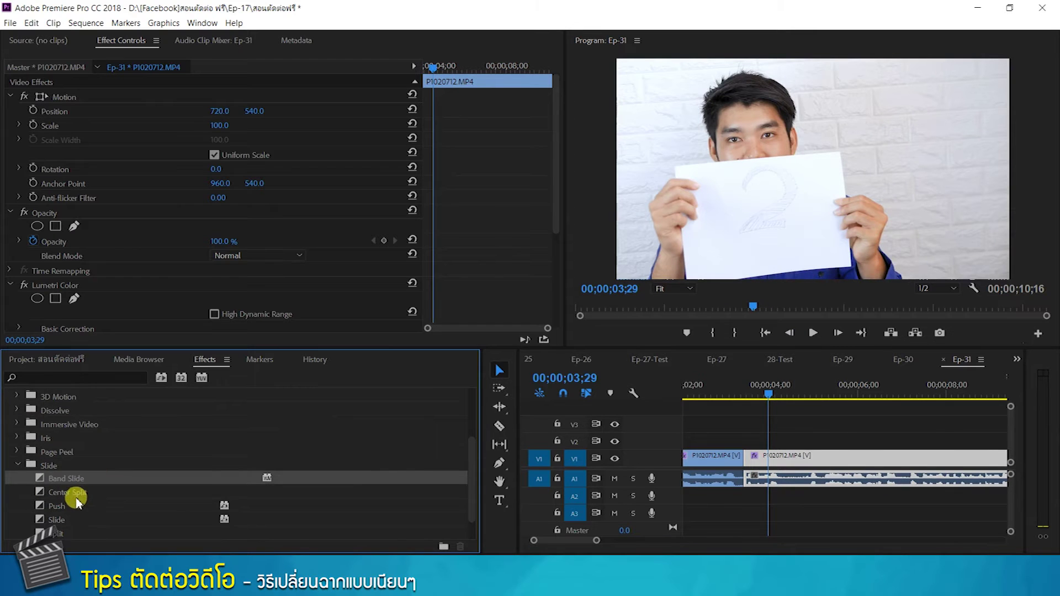
{"action": "left_click_drag", "start_coordinate": [71, 508], "coordinate": [743, 458]}
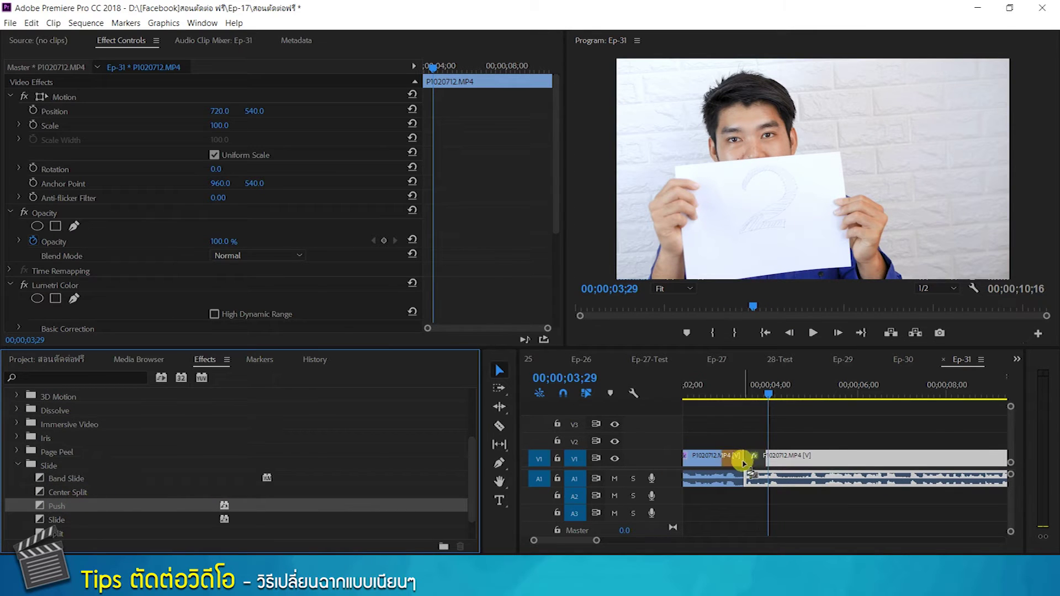
{"action": "left_click_drag", "start_coordinate": [772, 393], "coordinate": [716, 398]}
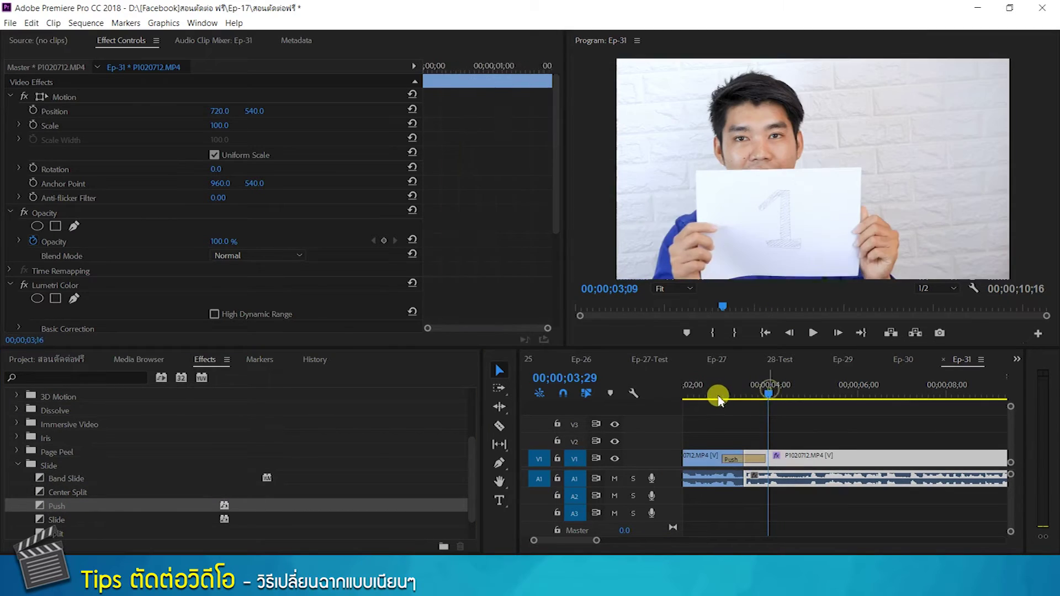
{"action": "left_click", "coordinate": [814, 334]}
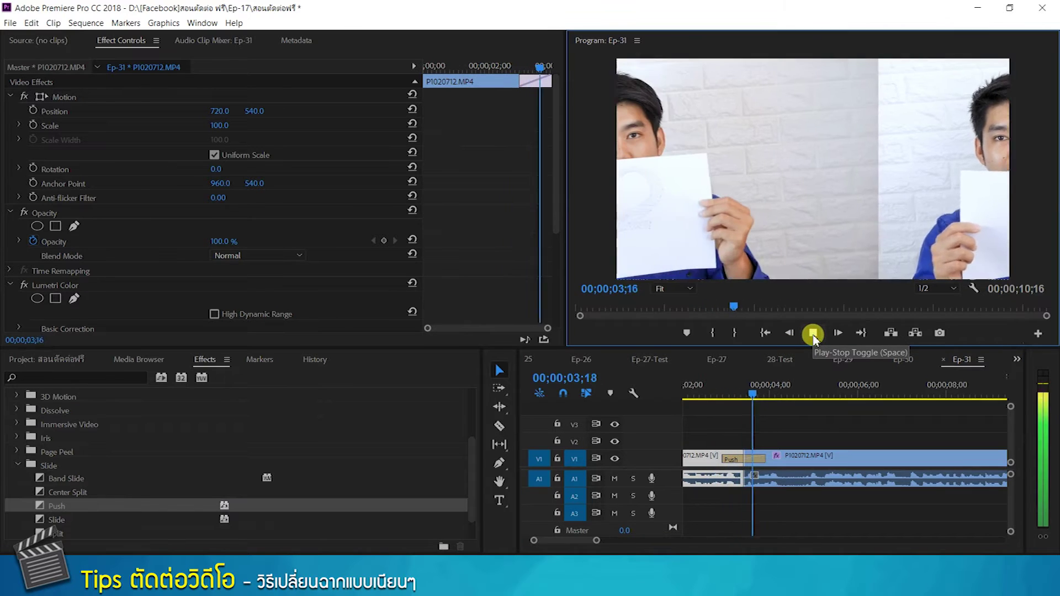
{"action": "left_click", "coordinate": [814, 334]}
{"action": "left_click", "coordinate": [758, 460]}
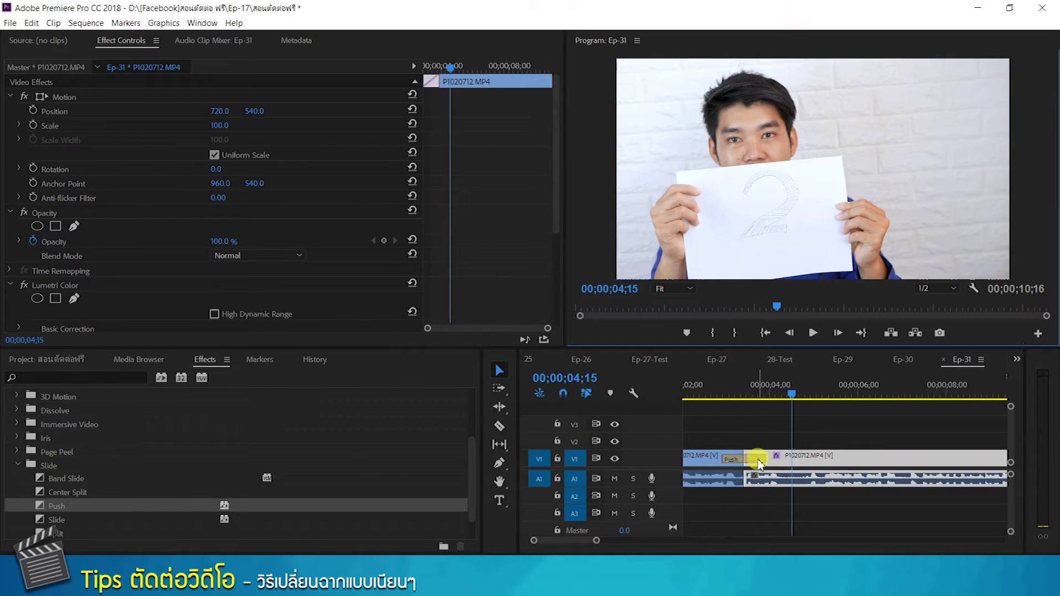
{"action": "left_click", "coordinate": [746, 457]}
{"action": "key", "text": "Delete"}
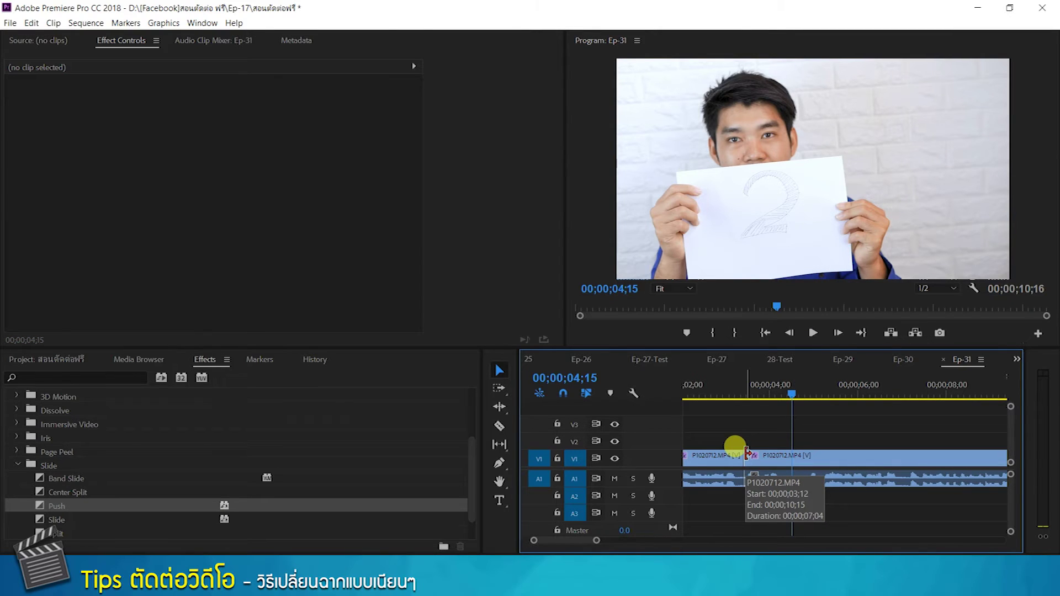
{"action": "left_click_drag", "start_coordinate": [597, 541], "coordinate": [654, 541]}
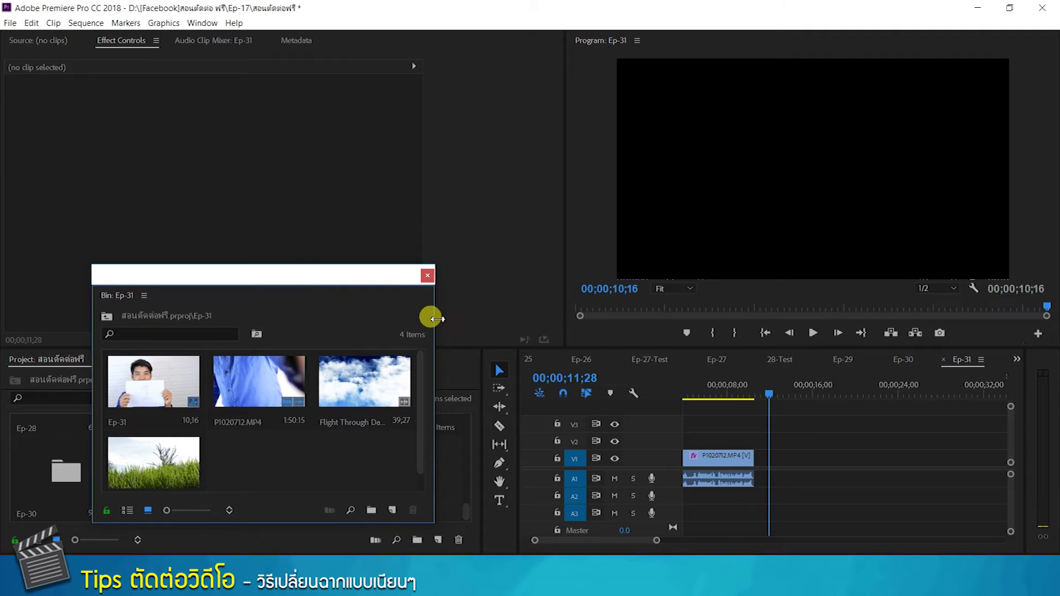
- Place the Flight Through Dark Blue Sky clip on V1 after the first clip
{"action": "left_click_drag", "start_coordinate": [360, 274], "coordinate": [435, 204]}
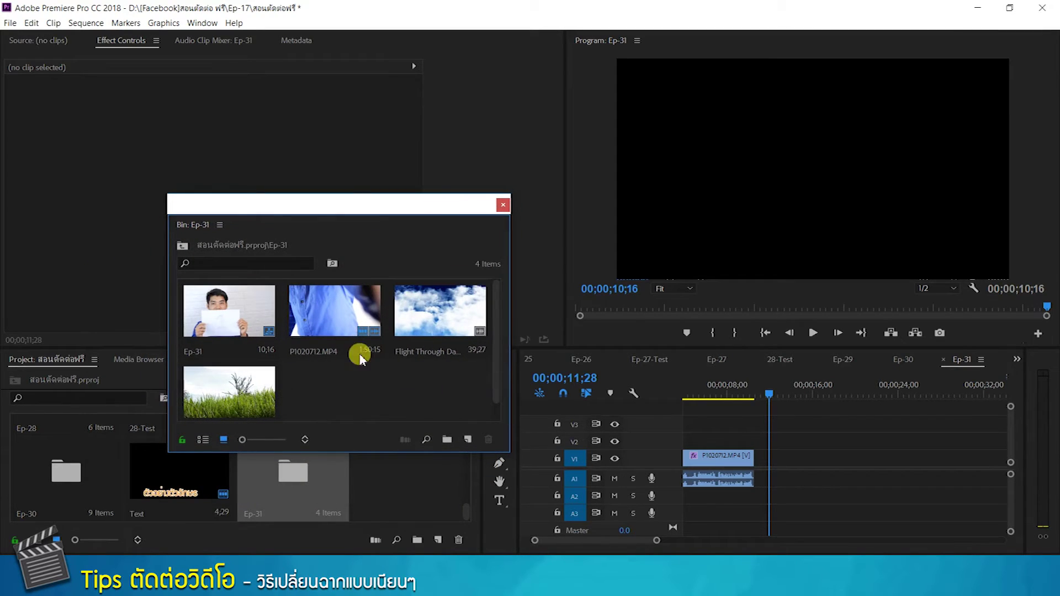
{"action": "left_click", "coordinate": [415, 329]}
{"action": "left_click_drag", "start_coordinate": [423, 311], "coordinate": [771, 458]}
{"action": "left_click_drag", "start_coordinate": [1017, 393], "coordinate": [824, 395]}
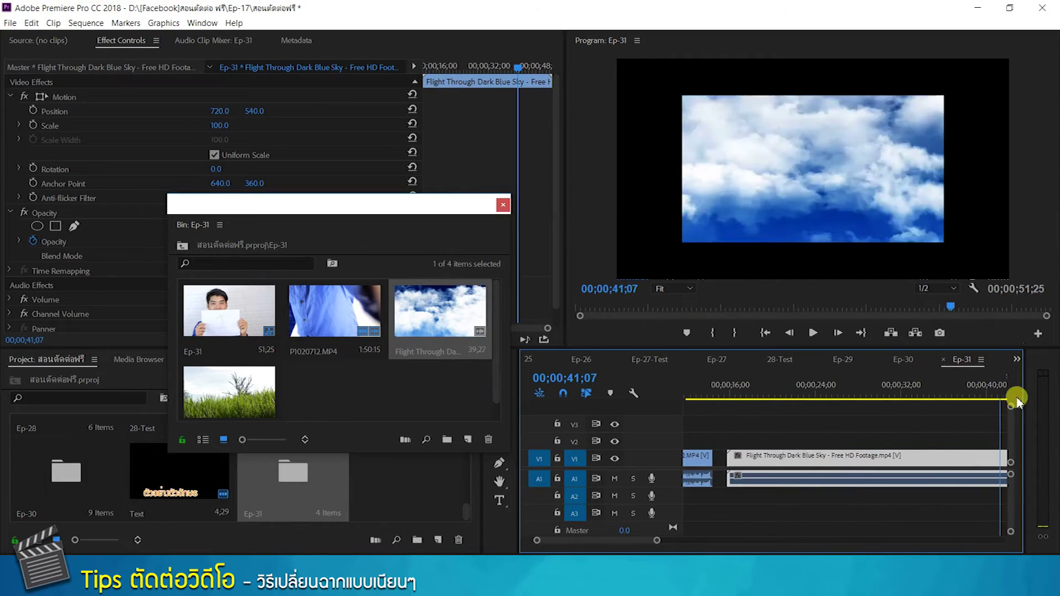
- Scale the sky clip to 151 in the Program monitor and park the playhead near 00;00;21;00
{"action": "left_click", "coordinate": [755, 163]}
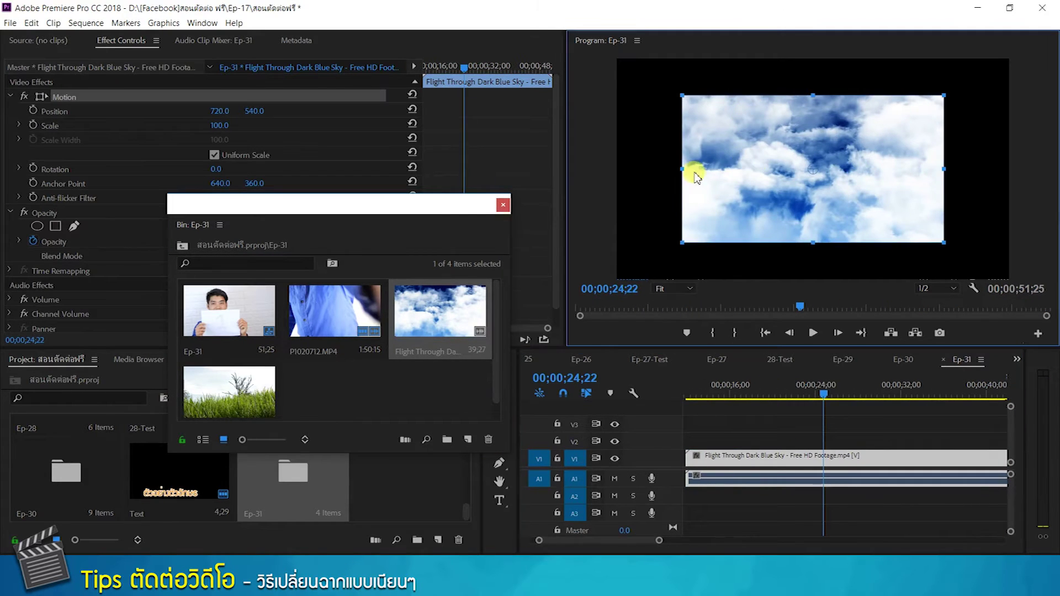
{"action": "left_click_drag", "start_coordinate": [681, 168], "coordinate": [593, 193]}
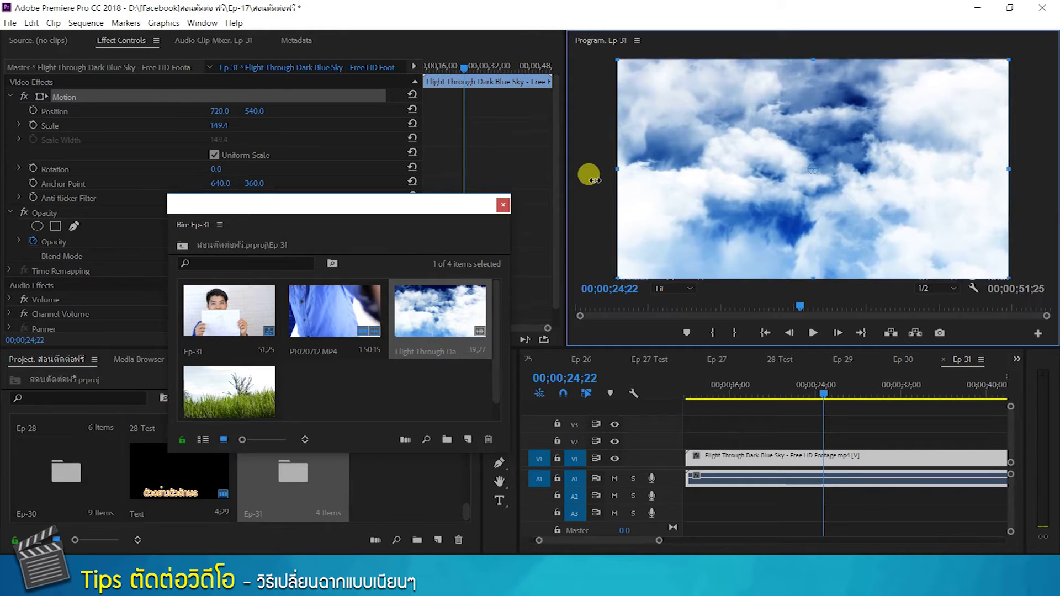
{"action": "left_click", "coordinate": [593, 191]}
{"action": "left_click_drag", "start_coordinate": [834, 395], "coordinate": [783, 399]}
{"action": "left_click_drag", "start_coordinate": [439, 215], "coordinate": [380, 232]}
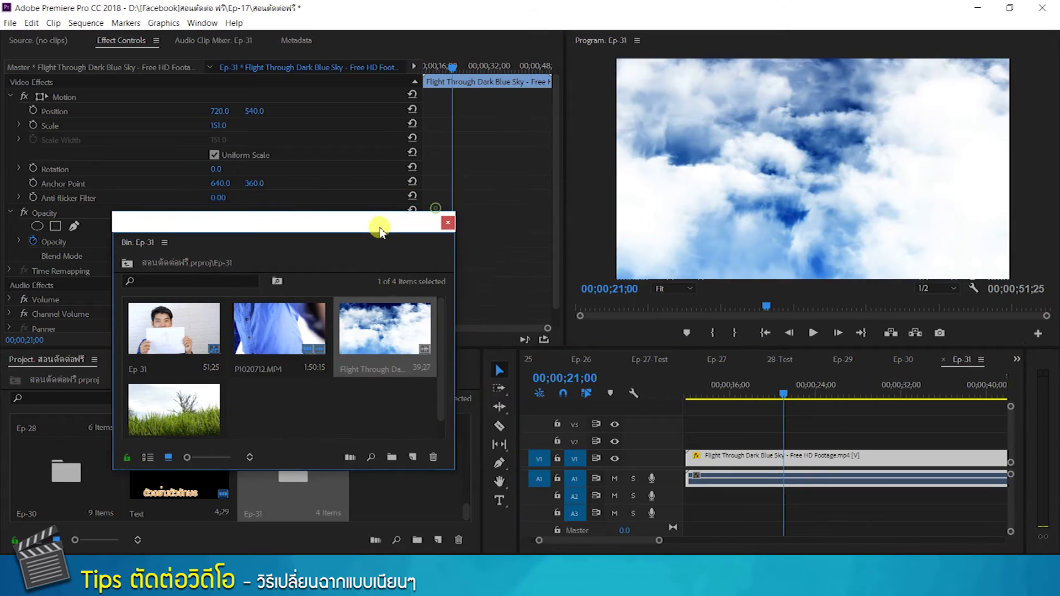
{"action": "left_click", "coordinate": [498, 427]}
- Split the sky clip at 00;00;21;00 and delete the part after the split
{"action": "left_click", "coordinate": [783, 456]}
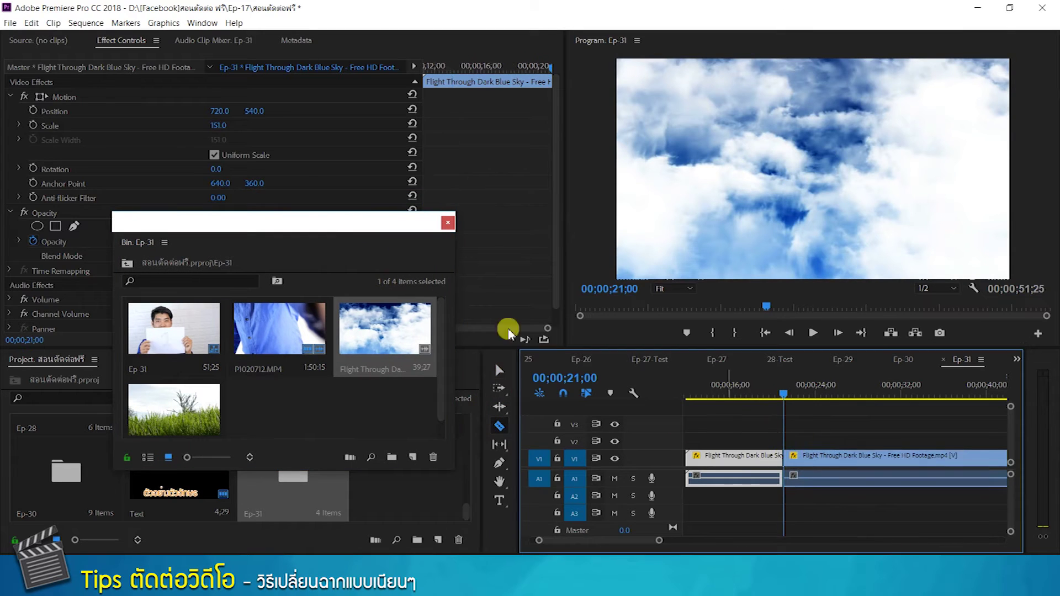
{"action": "left_click", "coordinate": [499, 371]}
{"action": "left_click", "coordinate": [823, 457]}
{"action": "key", "text": "Delete"}
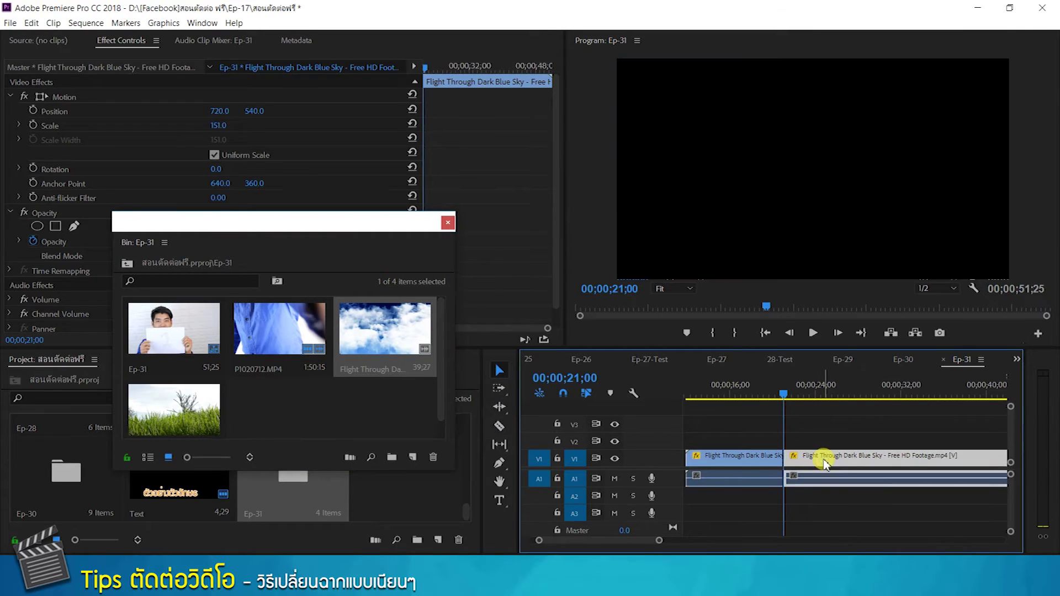
{"action": "left_click_drag", "start_coordinate": [781, 396], "coordinate": [718, 426]}
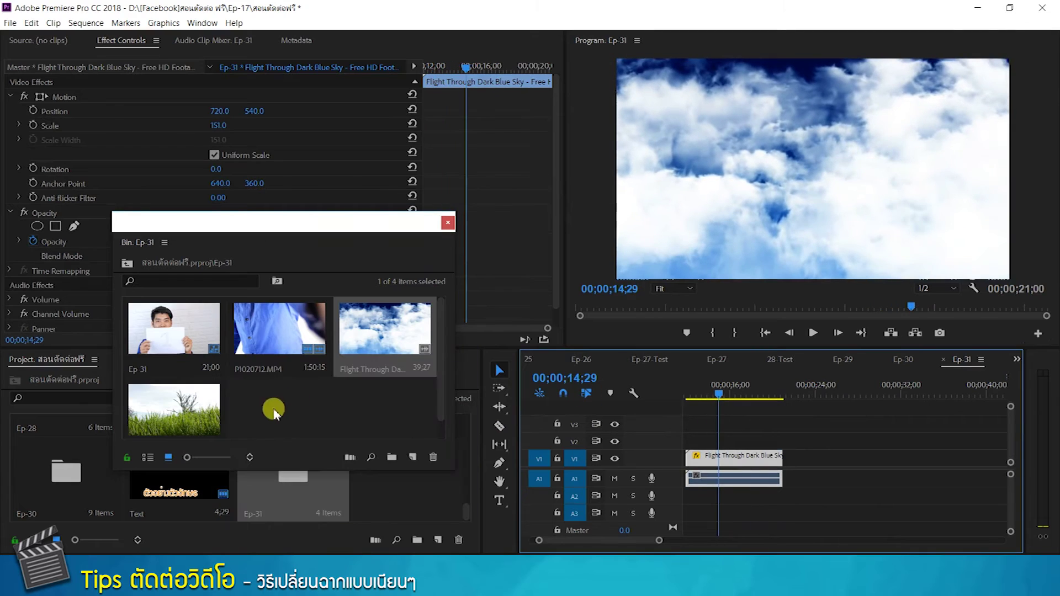
- Add grass_field.mov to V1 after the clouds clip and delete the extra copy
{"action": "left_click_drag", "start_coordinate": [217, 420], "coordinate": [418, 401]}
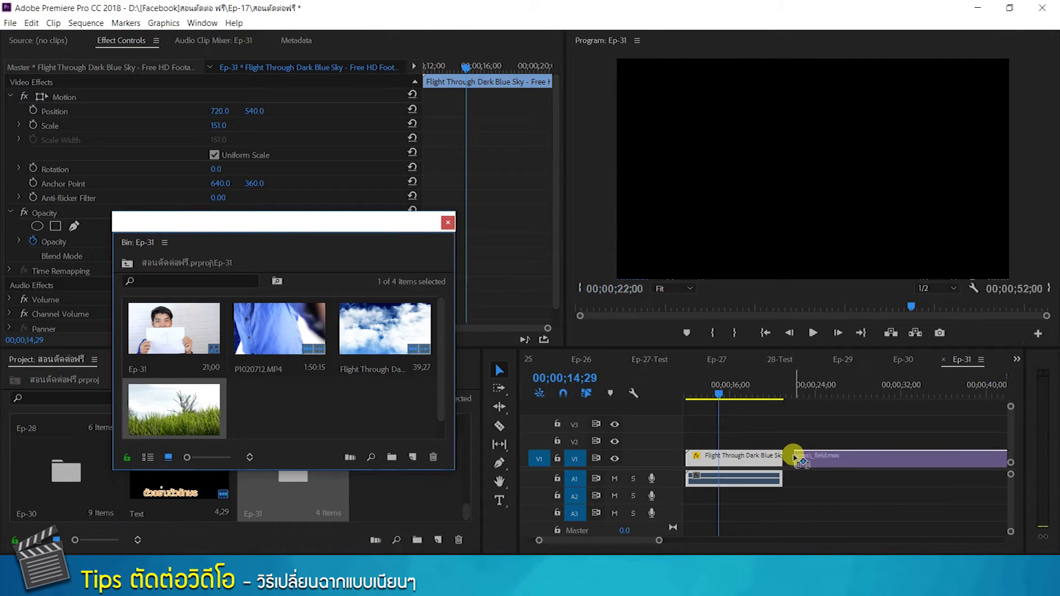
{"action": "left_click_drag", "start_coordinate": [795, 457], "coordinate": [886, 466]}
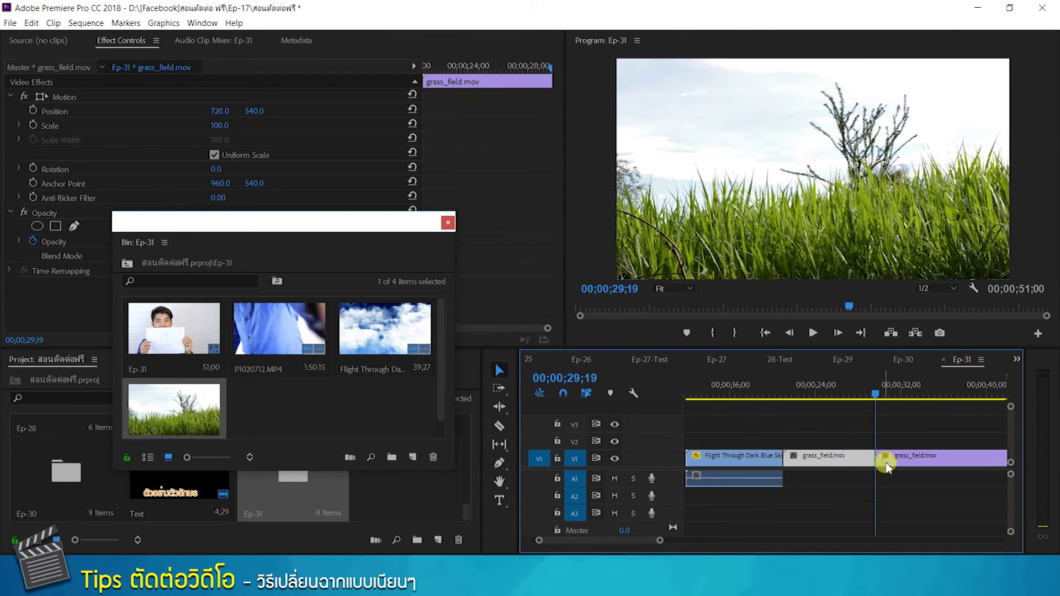
{"action": "key", "text": "Delete"}
{"action": "left_click_drag", "start_coordinate": [658, 416], "coordinate": [850, 425]}
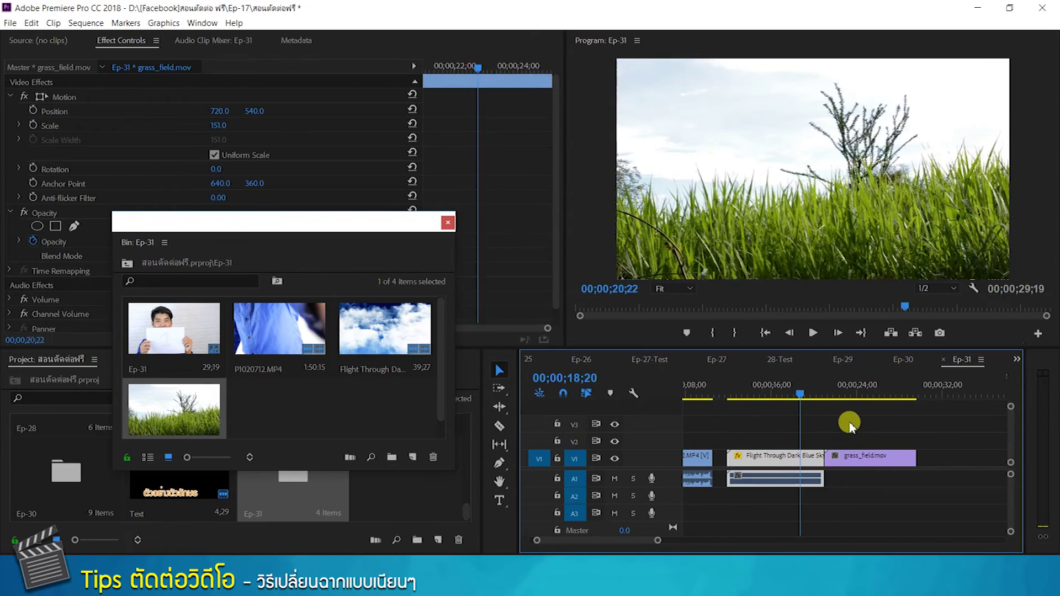
- Preview the straight cut from clouds to grass_field.mov near 00;00;21, then close the Bin: Ep-31 window
{"action": "left_click", "coordinate": [819, 330]}
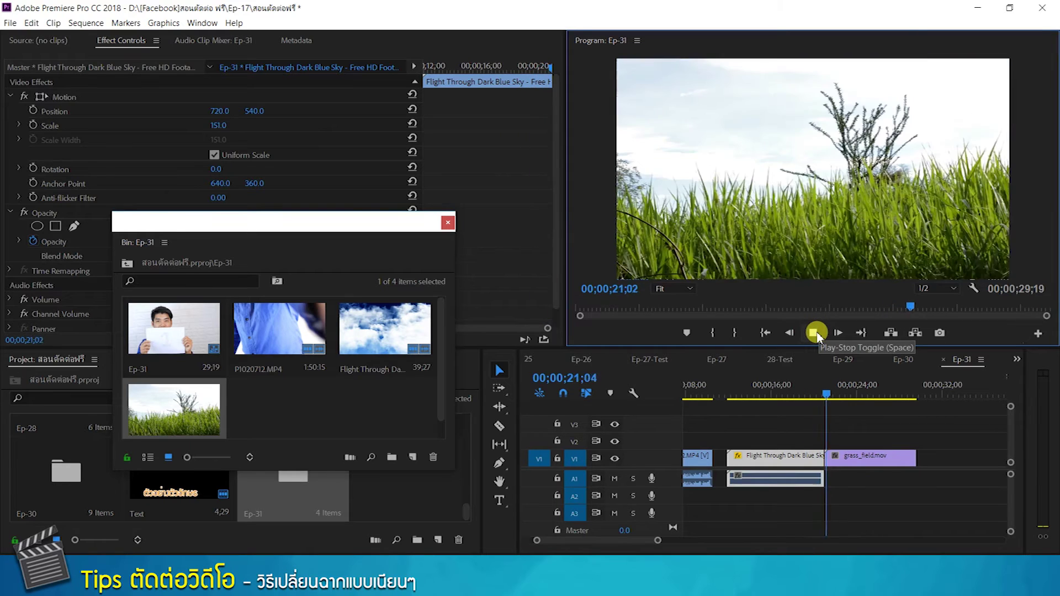
{"action": "left_click", "coordinate": [816, 334]}
{"action": "mouse_move", "coordinate": [830, 395]}
{"action": "left_mouse_down"}
{"action": "mouse_move", "coordinate": [839, 398]}
{"action": "mouse_move", "coordinate": [820, 395]}
{"action": "left_mouse_up"}
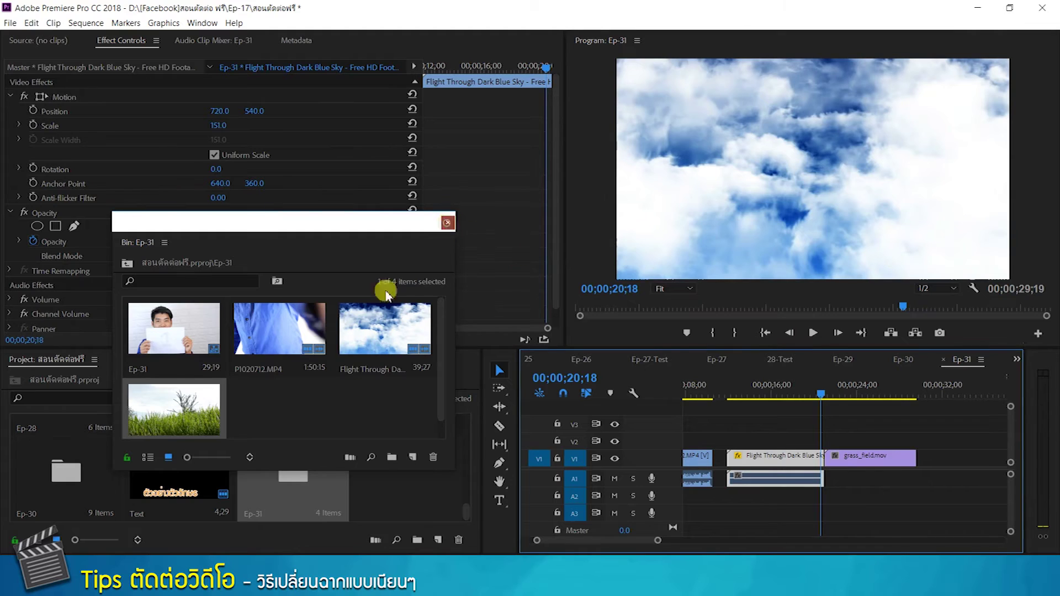
{"action": "key", "text": "ctrl+w"}
- In the Effects list, collapse Slide, expand Dissolve and pick Dip to Black
{"action": "left_click", "coordinate": [219, 360]}
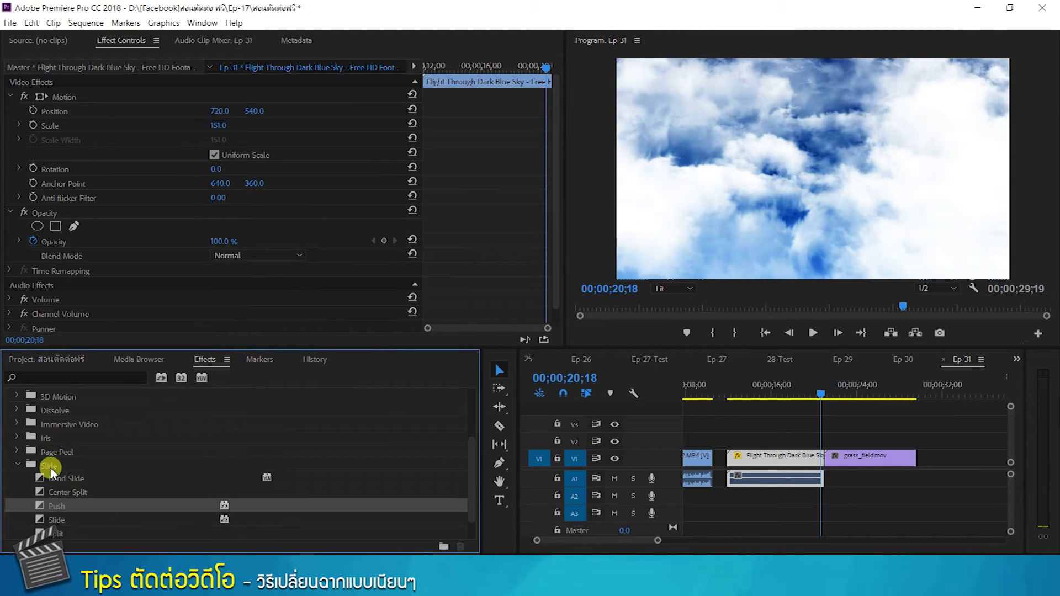
{"action": "left_click", "coordinate": [18, 465]}
{"action": "scroll", "coordinate": [33, 458], "scroll_direction": "up", "scroll_amount": 3}
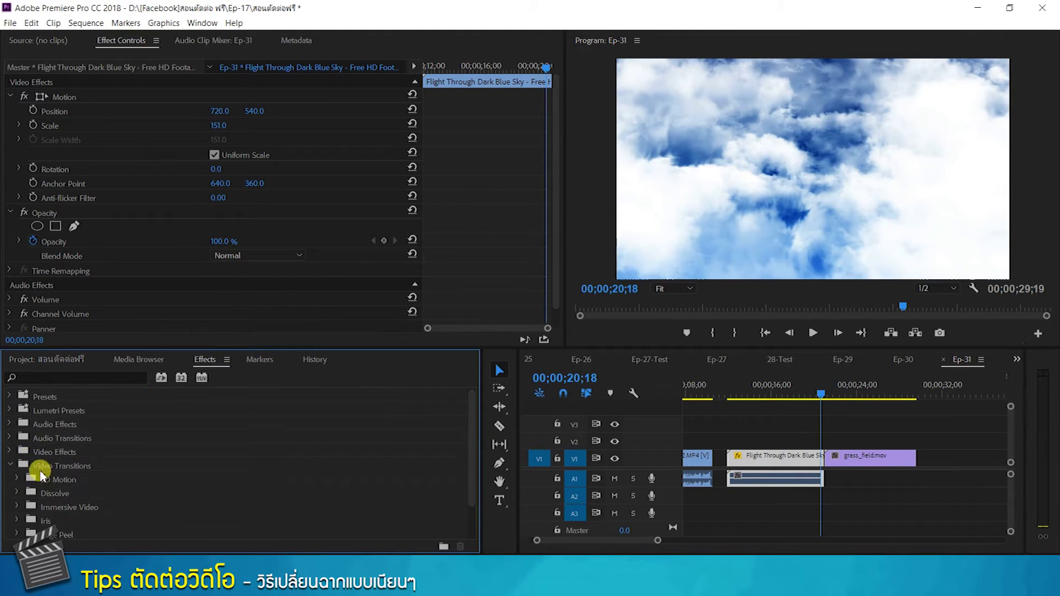
{"action": "scroll", "coordinate": [33, 469], "scroll_direction": "down", "scroll_amount": 2}
{"action": "left_click", "coordinate": [18, 466]}
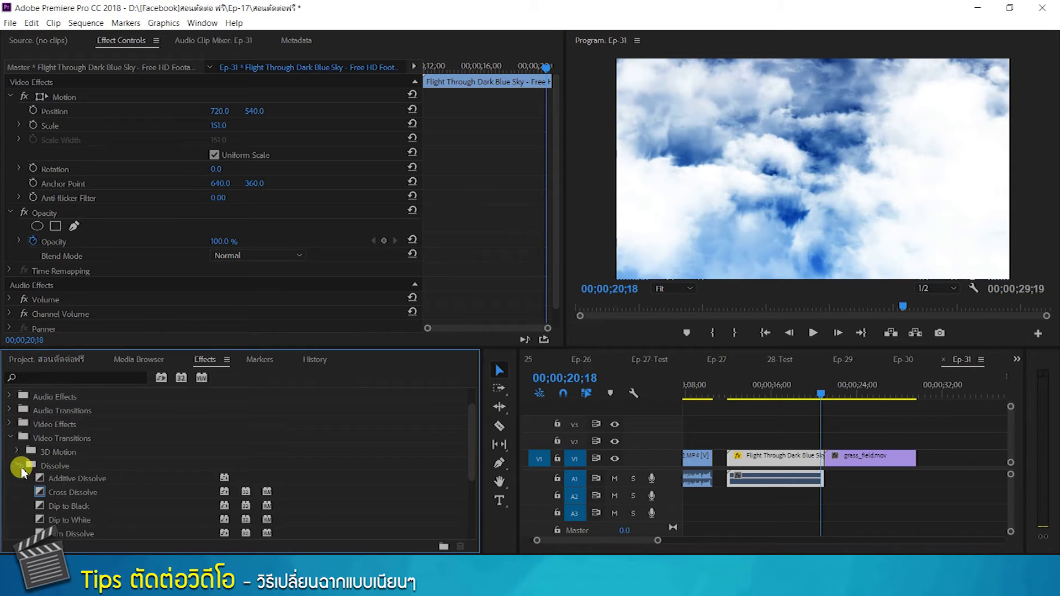
{"action": "scroll", "coordinate": [88, 469], "scroll_direction": "down", "scroll_amount": 3}
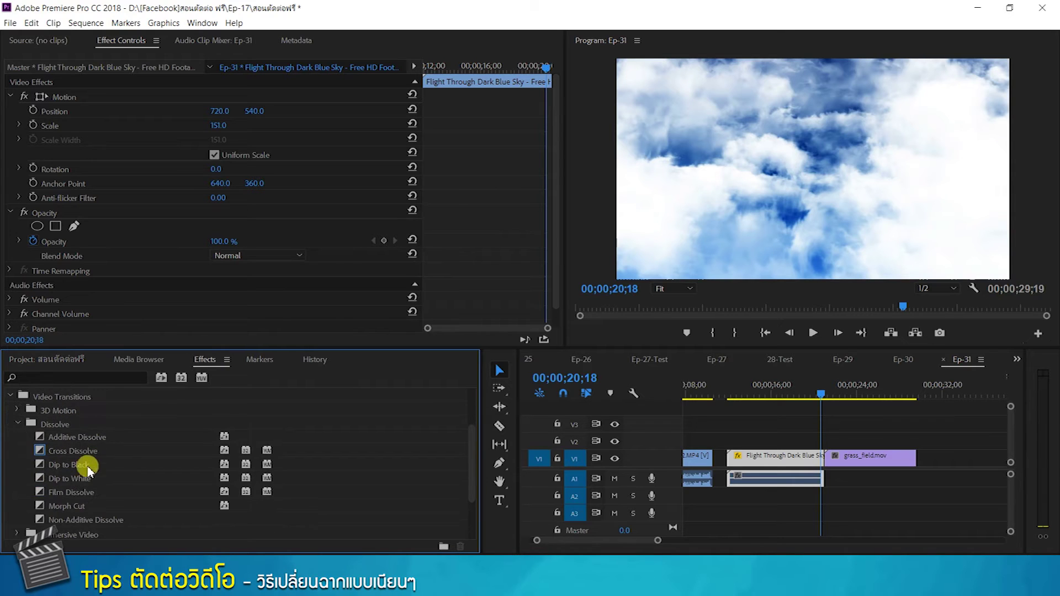
{"action": "left_click", "coordinate": [89, 468]}
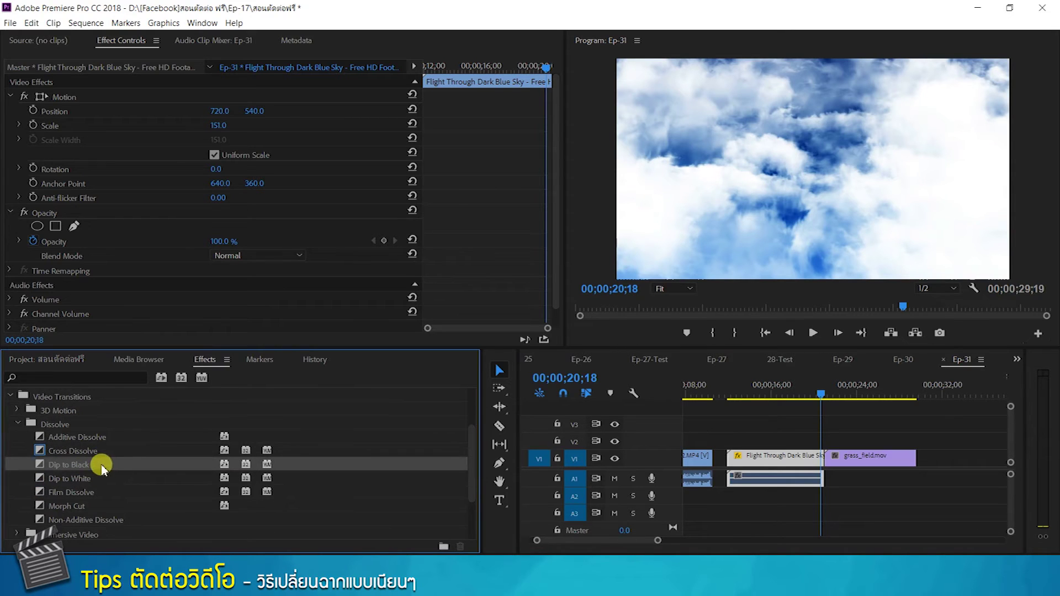
- Apply Dip to Black to the clouds-to-grass cut and preview it from just before the cut
{"action": "left_click_drag", "start_coordinate": [823, 463], "coordinate": [824, 463]}
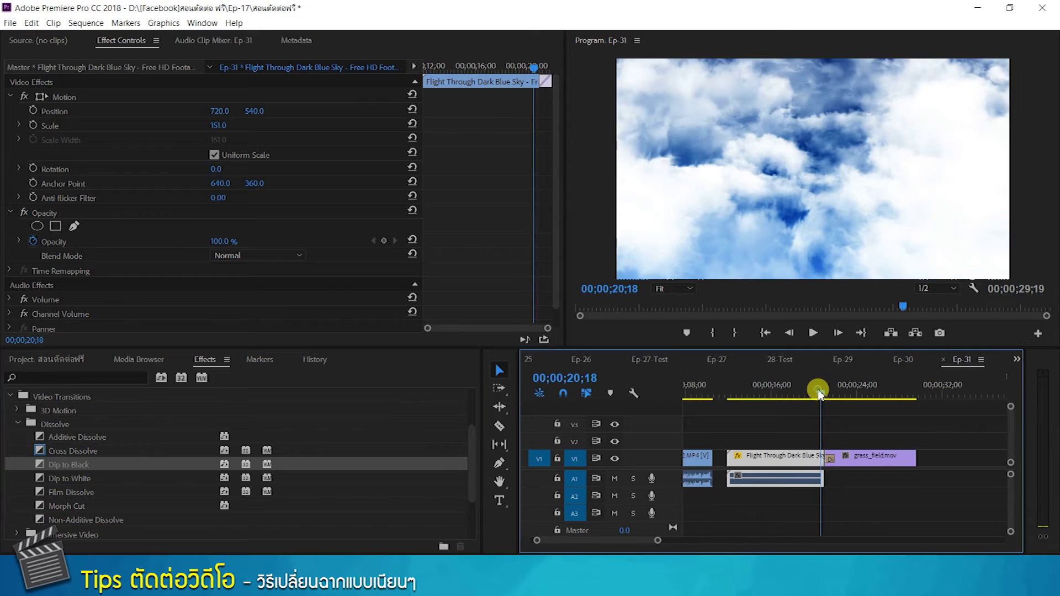
{"action": "left_click", "coordinate": [817, 392]}
{"action": "left_click", "coordinate": [807, 334]}
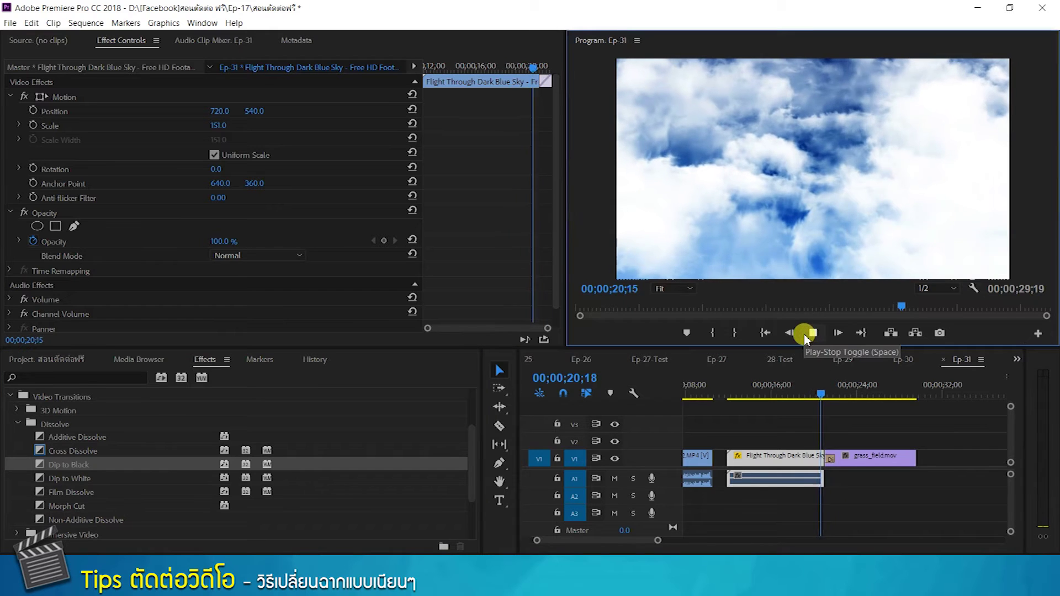
{"action": "left_click", "coordinate": [806, 334]}
- Select the Dip to Black transition on the cut and delete it
{"action": "left_click", "coordinate": [841, 463]}
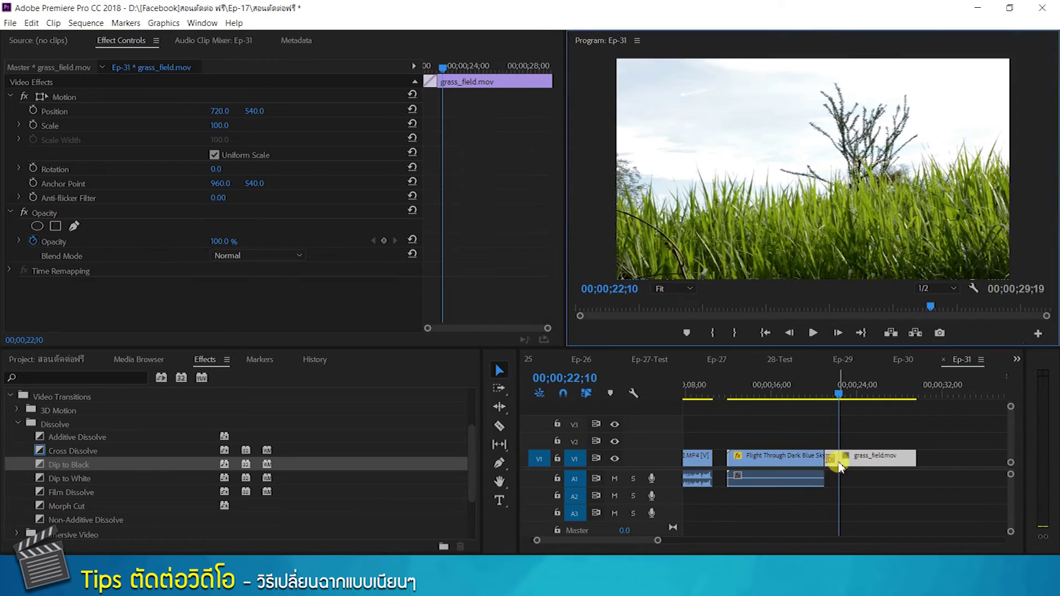
{"action": "left_click", "coordinate": [829, 461]}
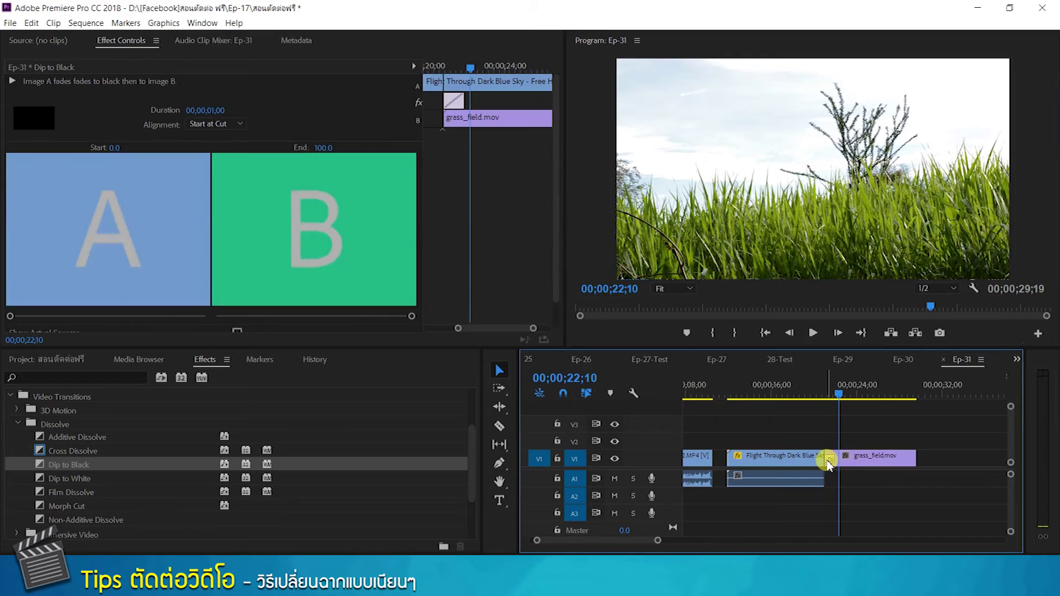
{"action": "key", "text": "Delete"}
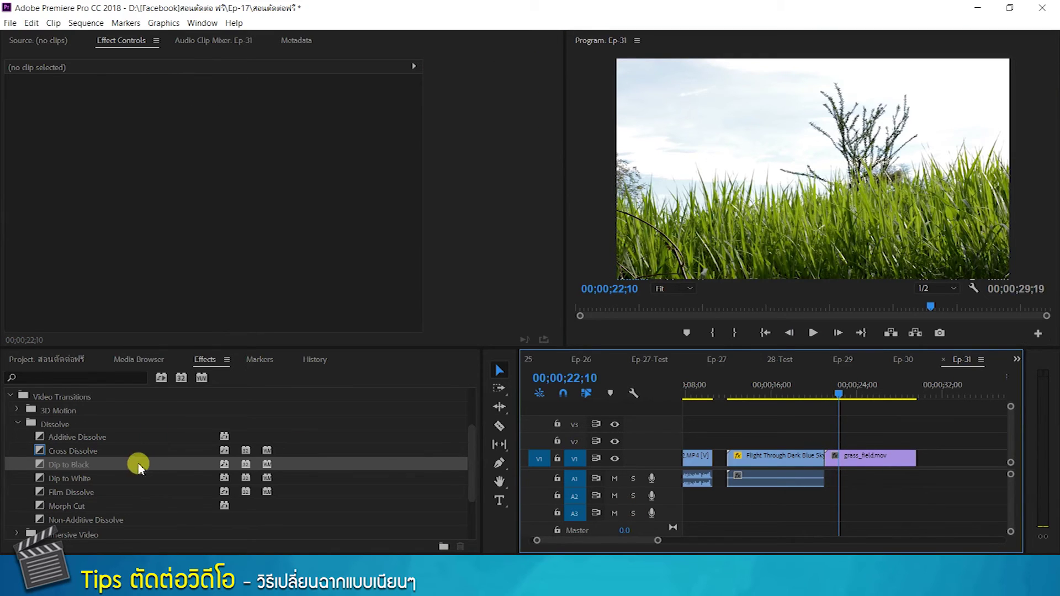
- Apply the Slide > Push transition to the clouds-to-grass cut on V1
{"action": "left_click", "coordinate": [18, 425]}
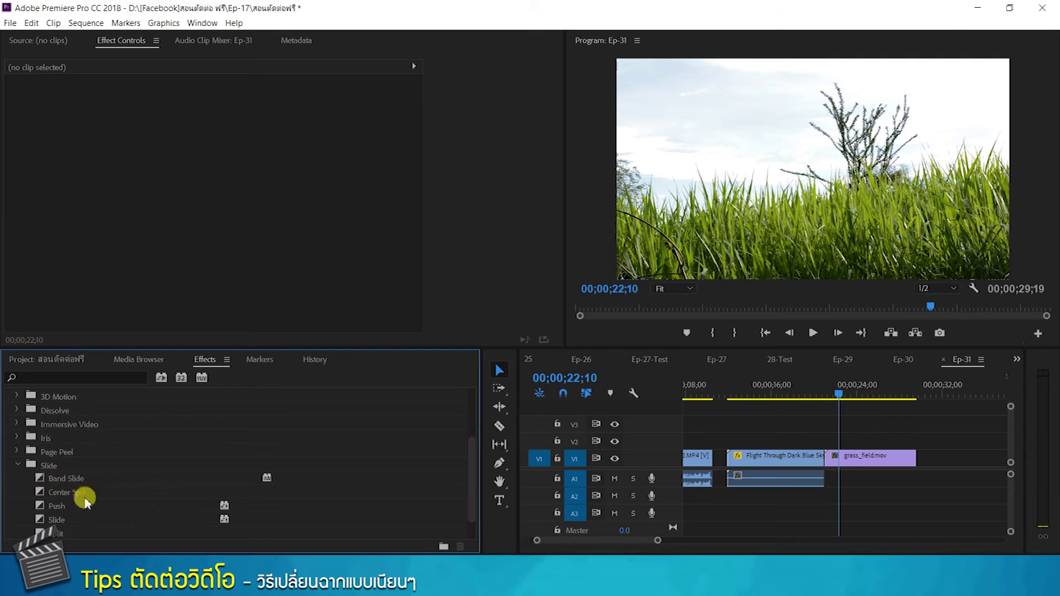
{"action": "left_click", "coordinate": [82, 507]}
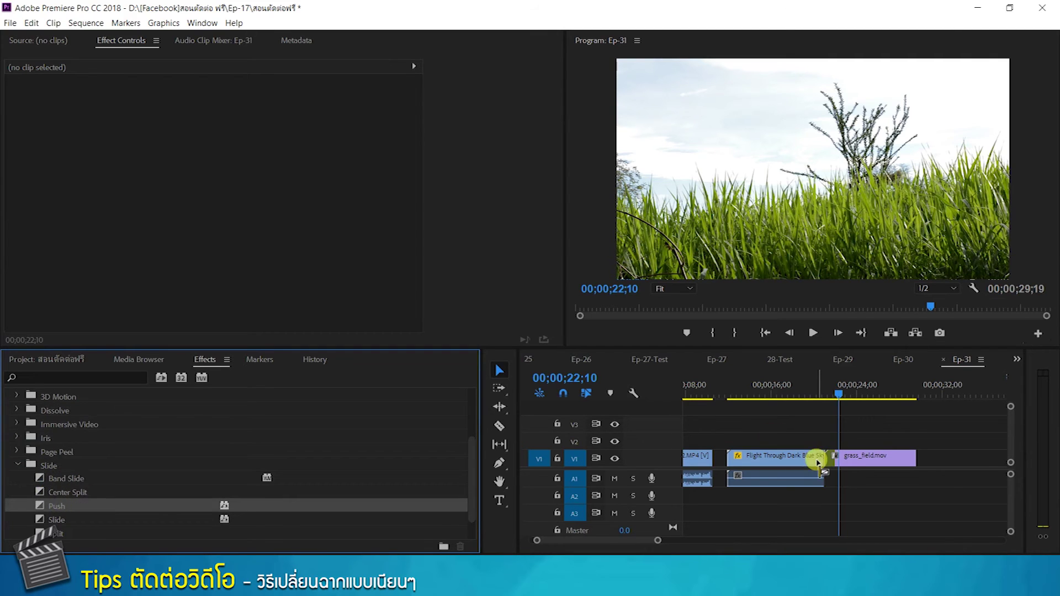
{"action": "left_click_drag", "start_coordinate": [841, 396], "coordinate": [825, 377]}
- Preview the Push transition, select it on the cut, then clear the timeline selection
{"action": "left_click", "coordinate": [817, 332]}
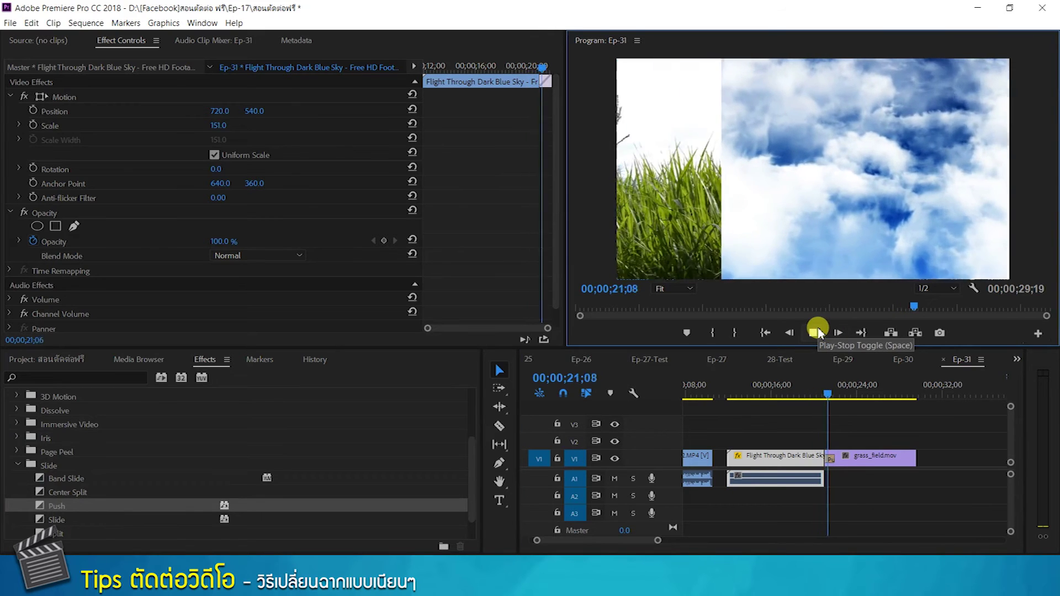
{"action": "left_click", "coordinate": [815, 332]}
{"action": "left_click", "coordinate": [832, 460]}
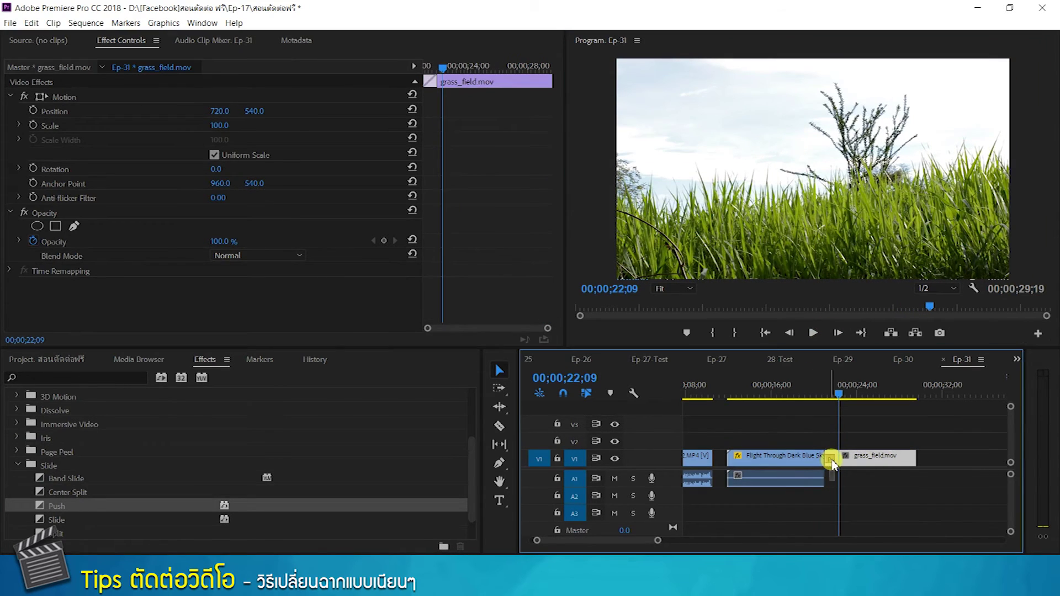
{"action": "left_click", "coordinate": [832, 460]}
{"action": "left_click", "coordinate": [857, 431]}
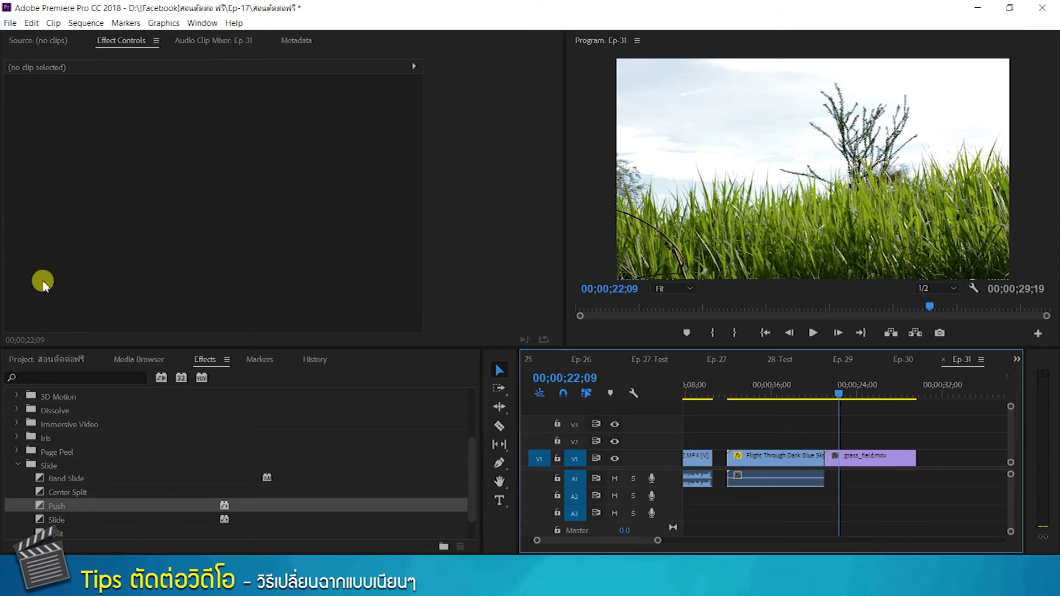
- Collapse the Slide folder and expand the Dissolve folder in the Effects panel
{"action": "left_click", "coordinate": [16, 465]}
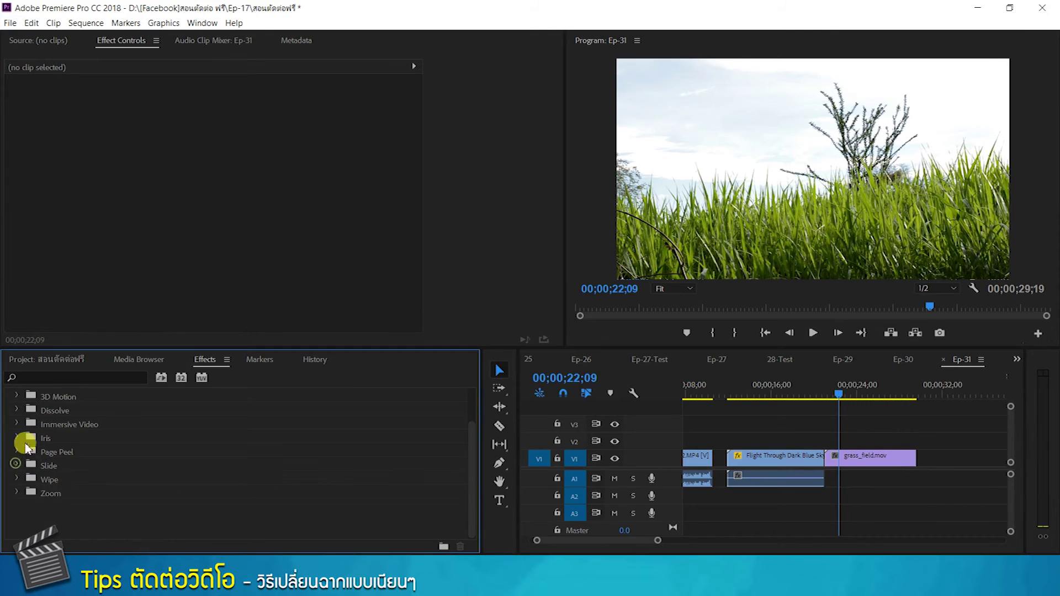
{"action": "left_click", "coordinate": [21, 411]}
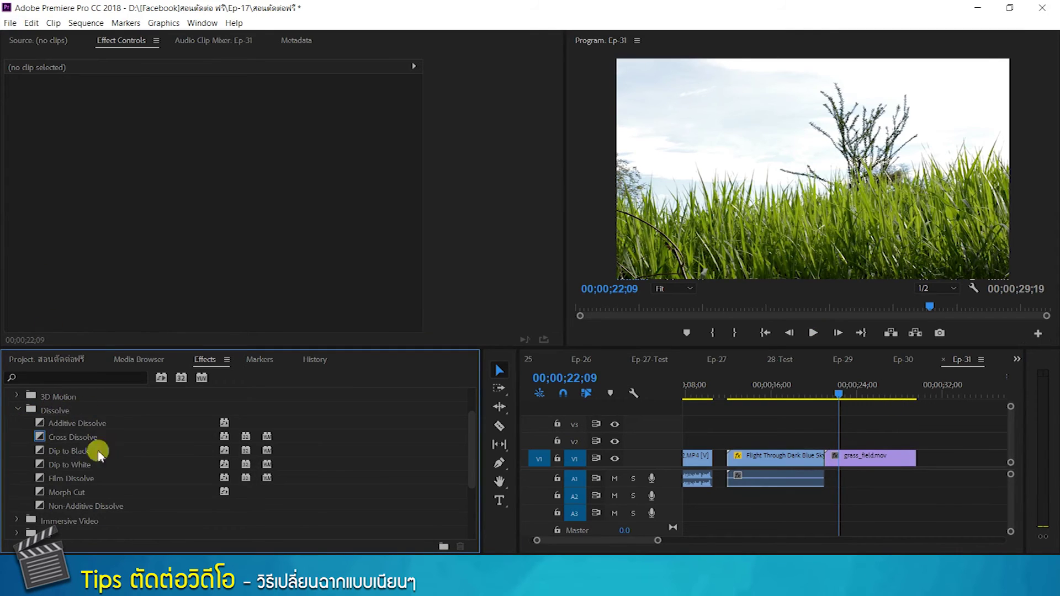